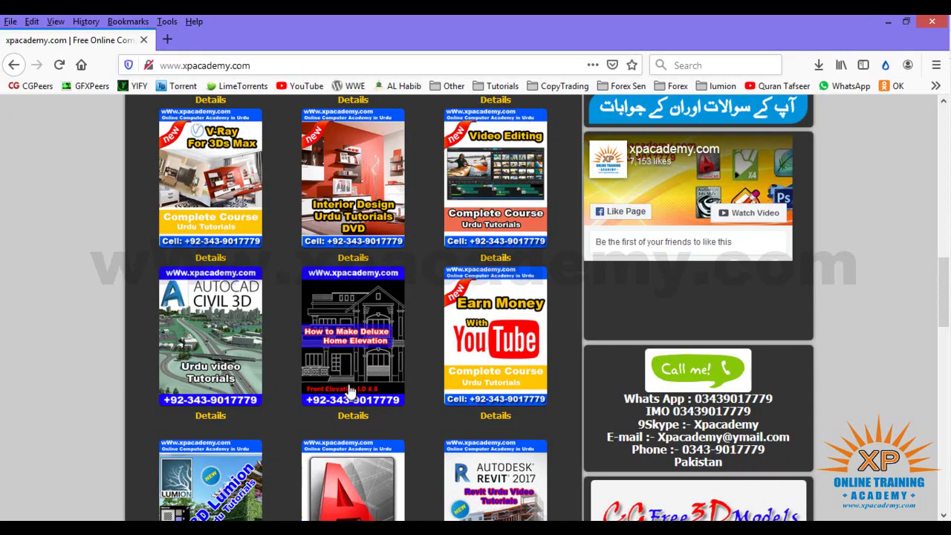
Step: Browse the xpacademy.com course thumbnails, then minimise Firefox to reveal the desktop
scroll(350, 393, up, 4)
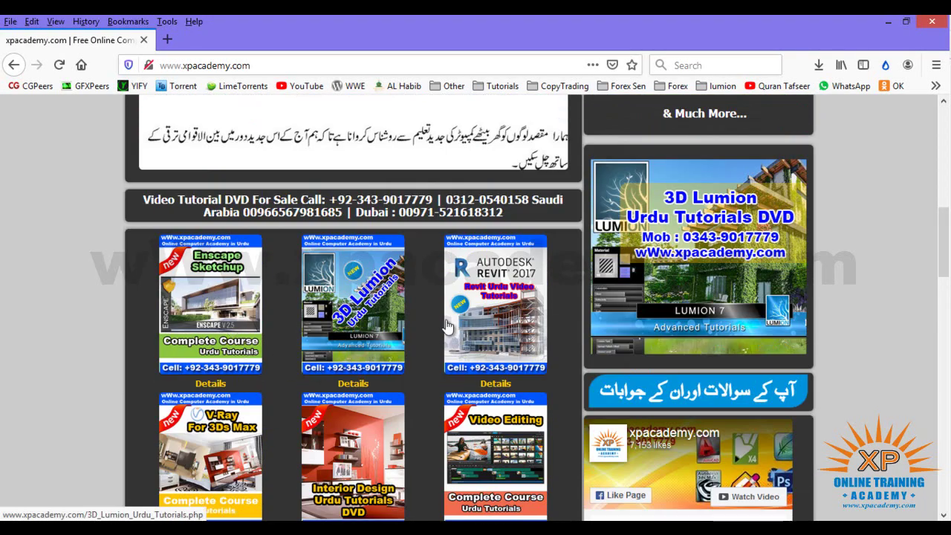
scroll(451, 340, down, 2)
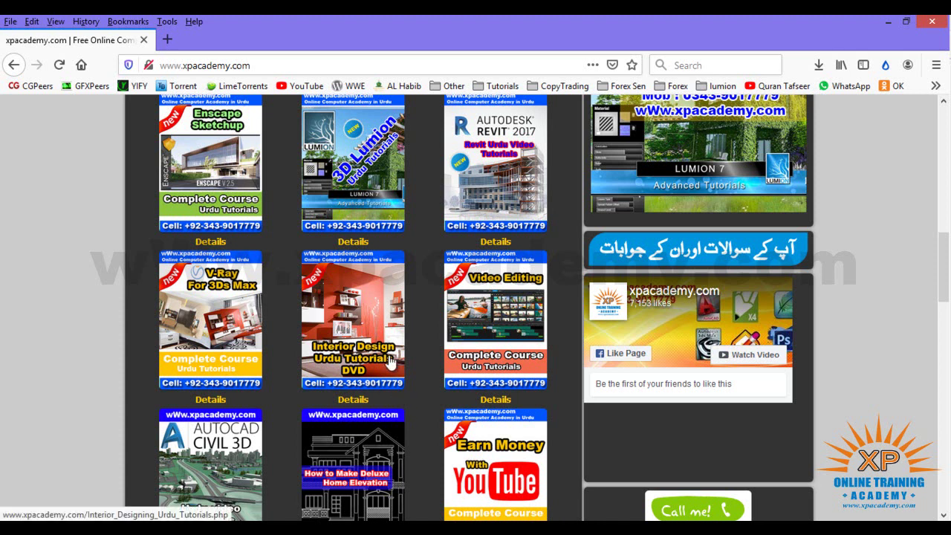
scroll(432, 340, down, 2)
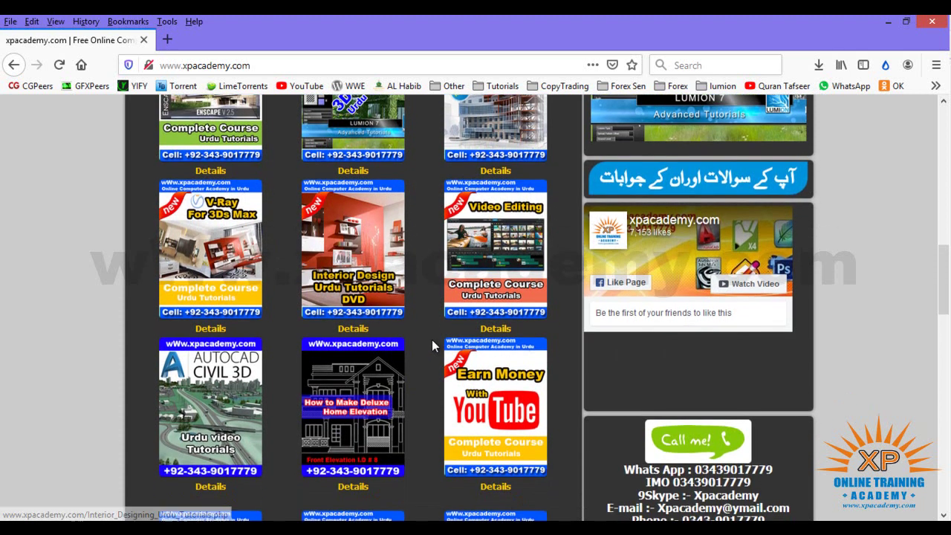
scroll(367, 342, down, 3)
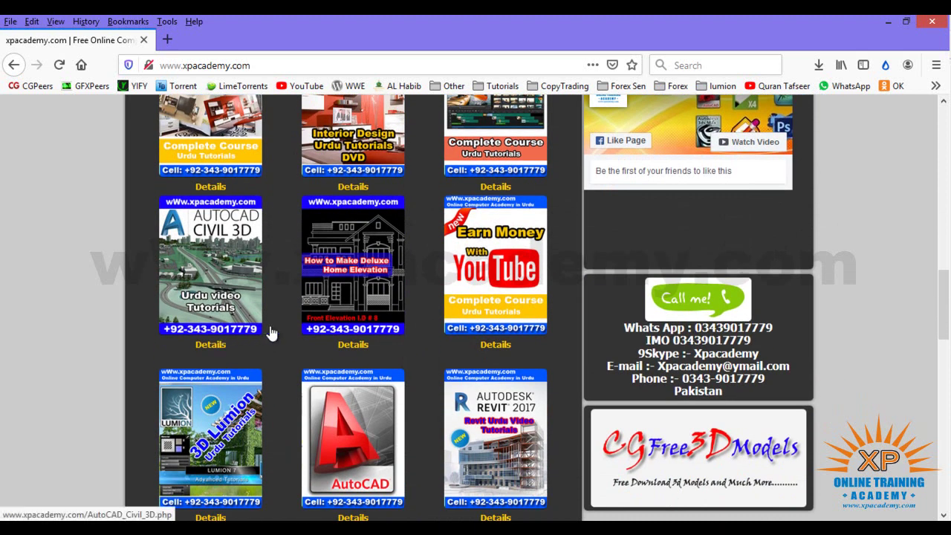
scroll(401, 305, down, 4)
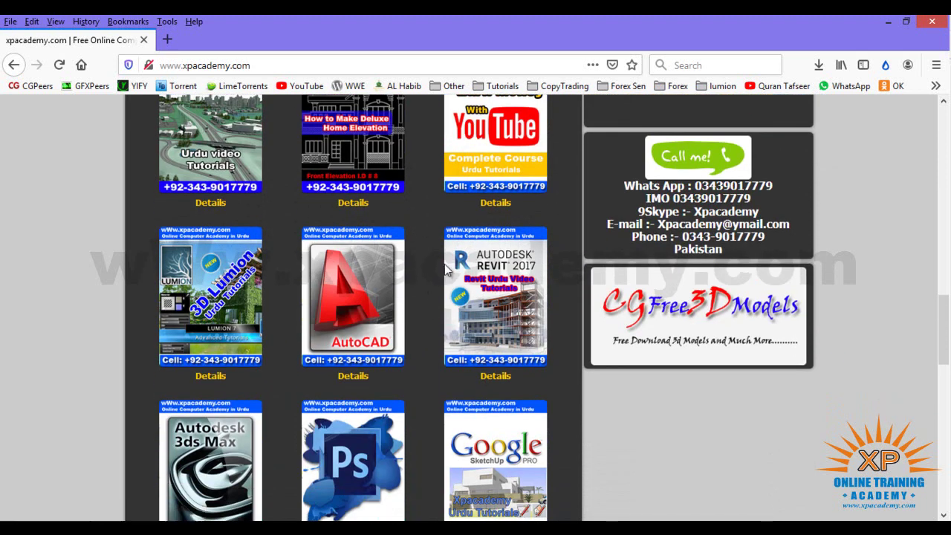
scroll(454, 267, up, 2)
scroll(433, 330, down, 1)
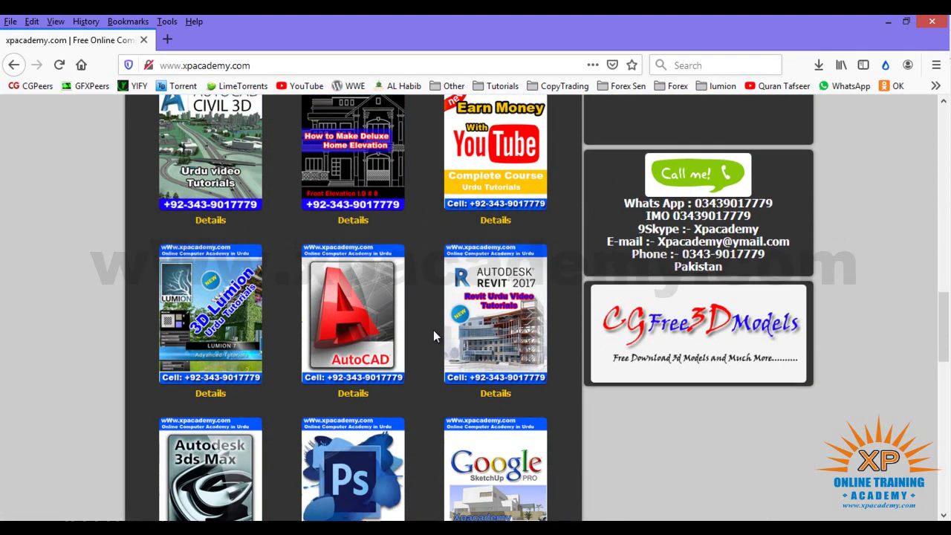
scroll(420, 320, down, 2)
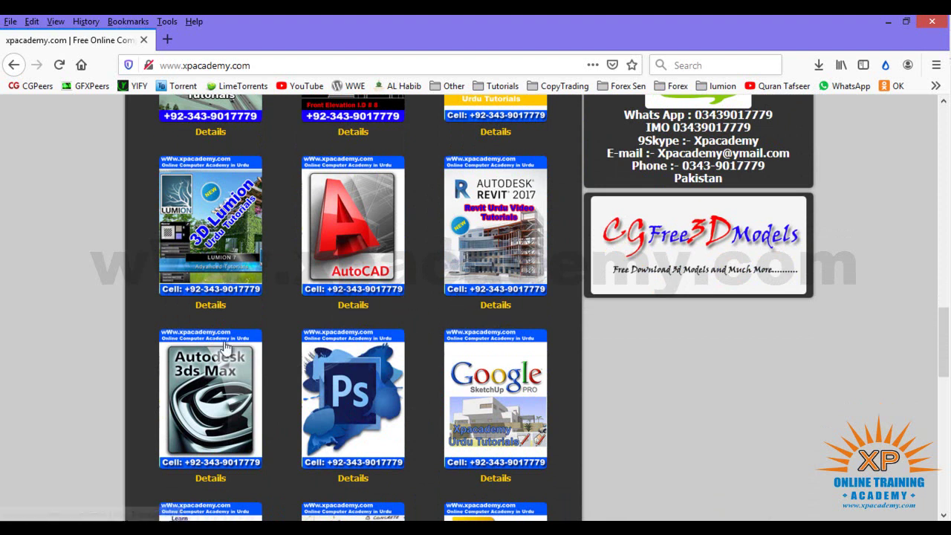
scroll(223, 349, down, 2)
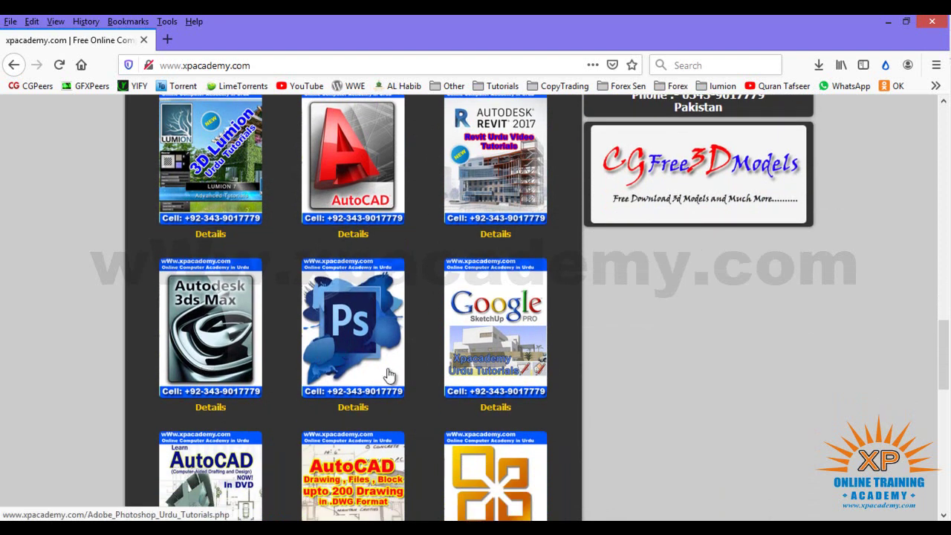
scroll(390, 376, down, 2)
scroll(400, 380, down, 2)
scroll(401, 379, down, 2)
scroll(401, 379, down, 2)
scroll(402, 379, down, 3)
scroll(446, 334, down, 2)
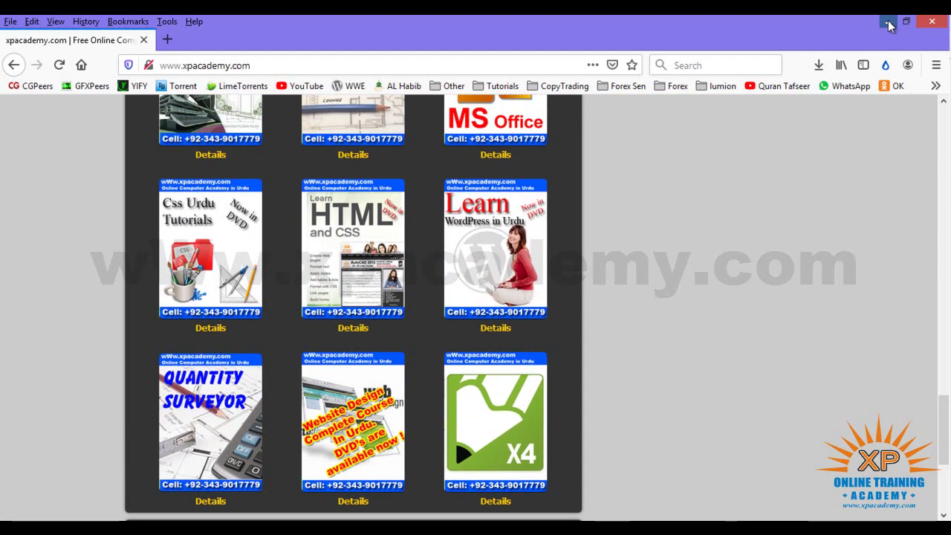
click(888, 22)
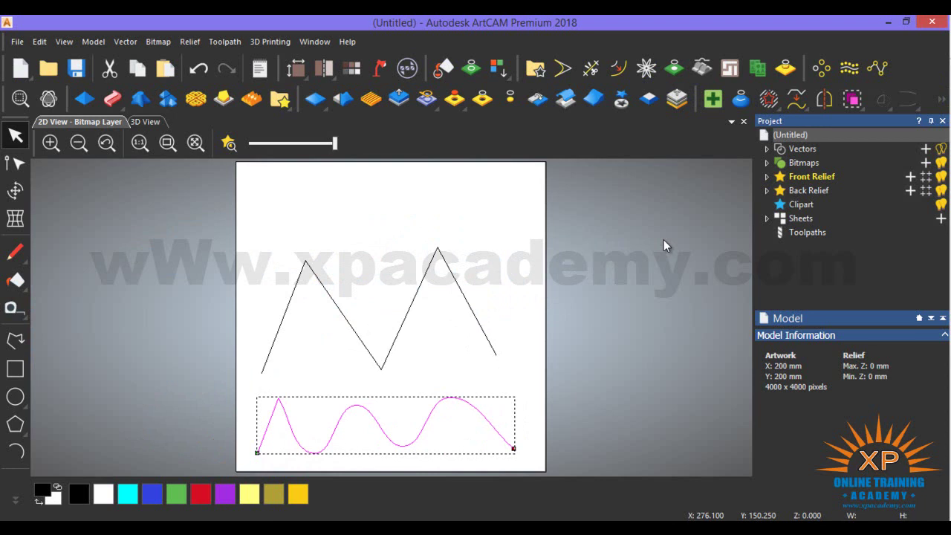
Step: Click empty space in the 2D view to deselect the wavy curve
click(637, 245)
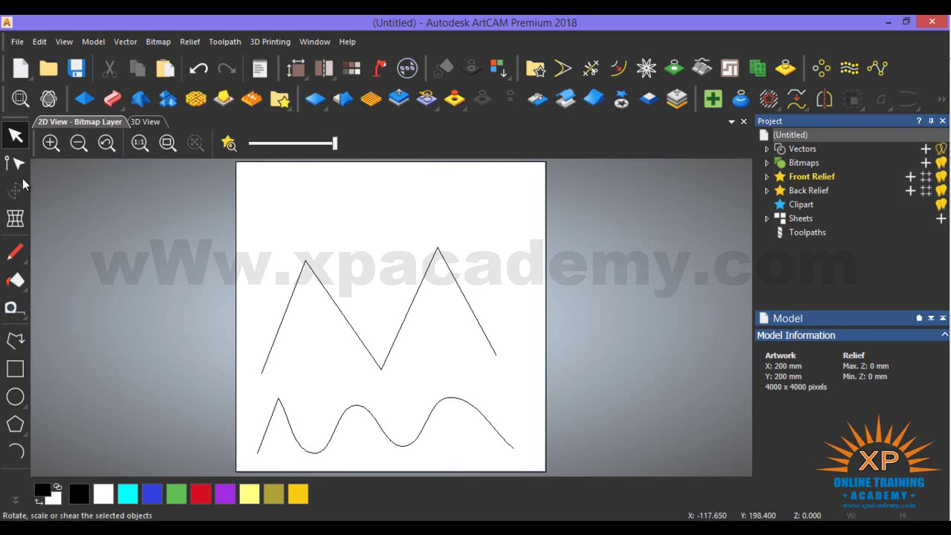
Step: Turn on millimetre rulers around the 2D view via View > Show Rulers
click(64, 42)
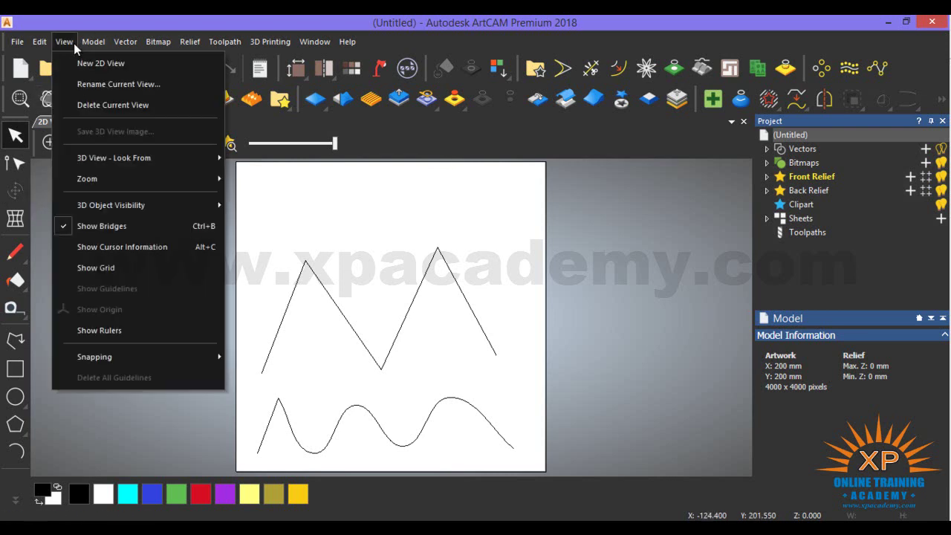
click(112, 332)
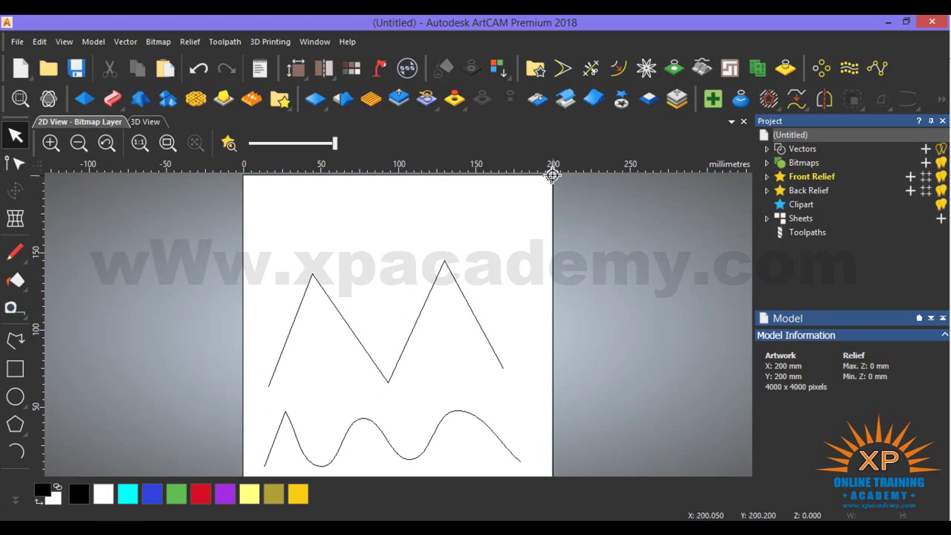
scroll(553, 182, down, 1)
scroll(424, 325, up, 1)
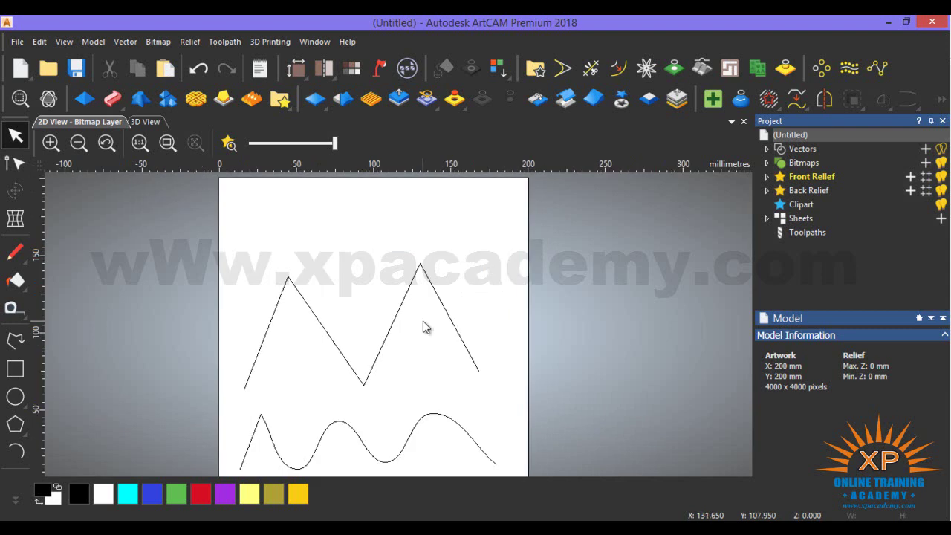
Step: Zoom to fit the page, then box-select the zigzag and wavy curve and delete them
click(168, 143)
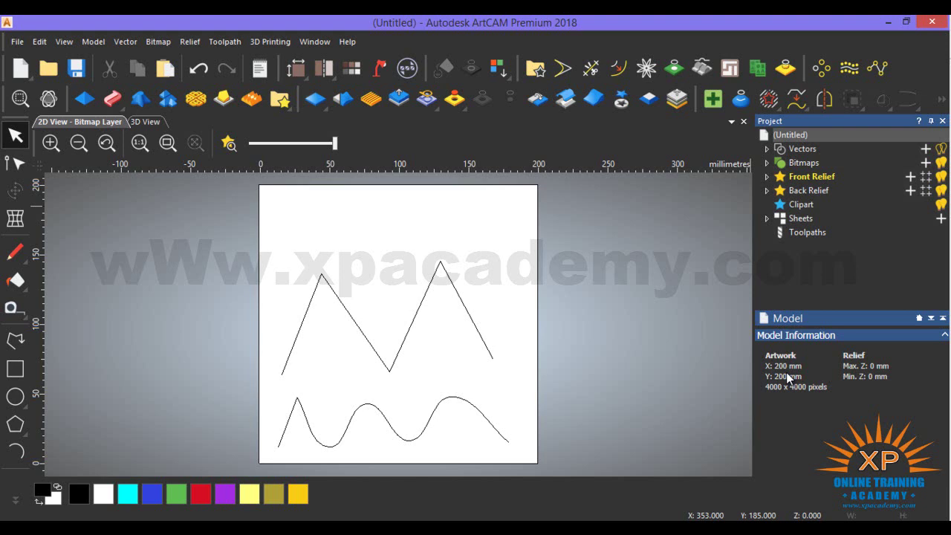
mouse_move(475, 244)
mouse_down()
mouse_move(351, 414)
mouse_move(317, 441)
mouse_up()
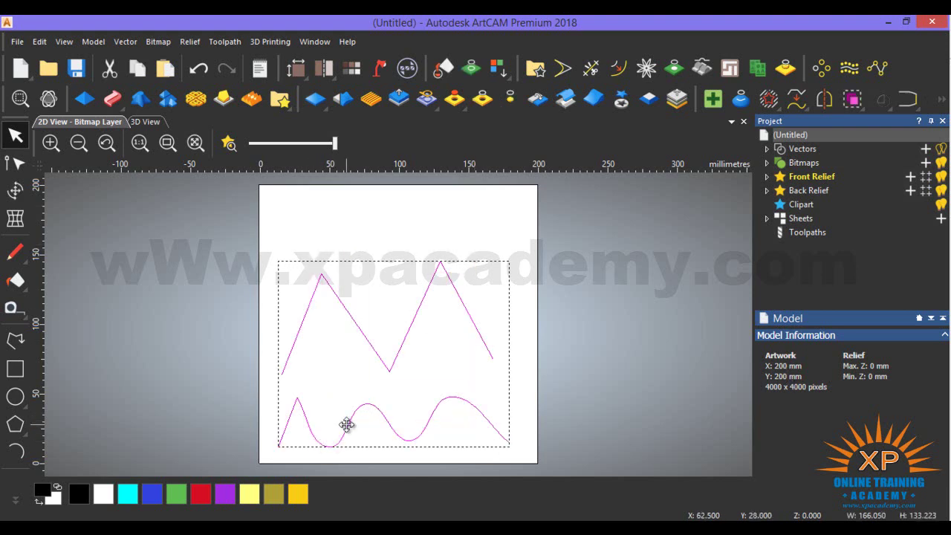
key(Delete)
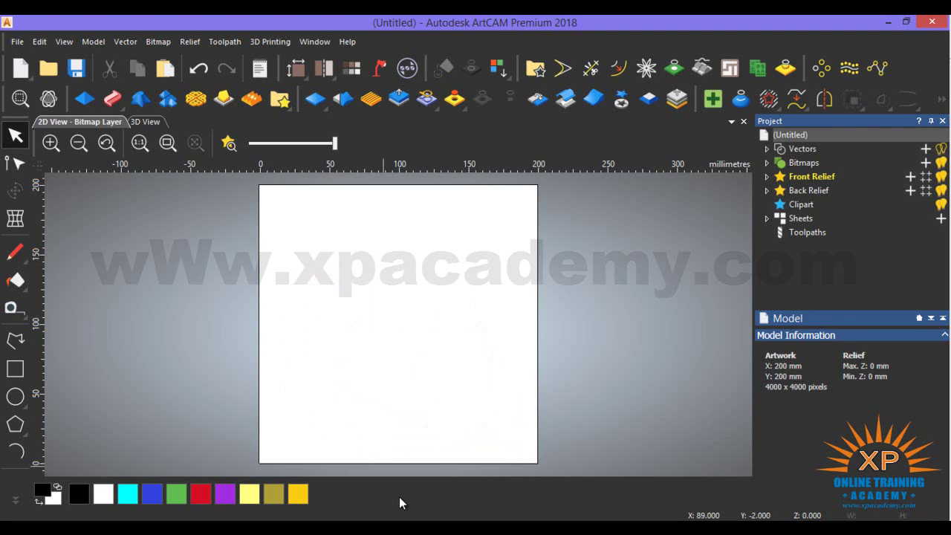
Step: Start the Polyline tool with Draw smooth polylines switched off
click(15, 340)
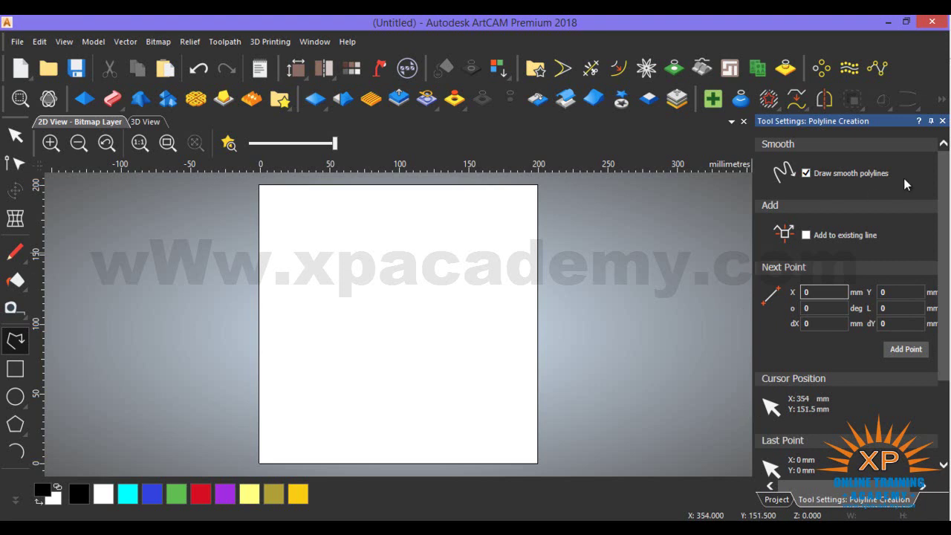
scroll(914, 194, down, 3)
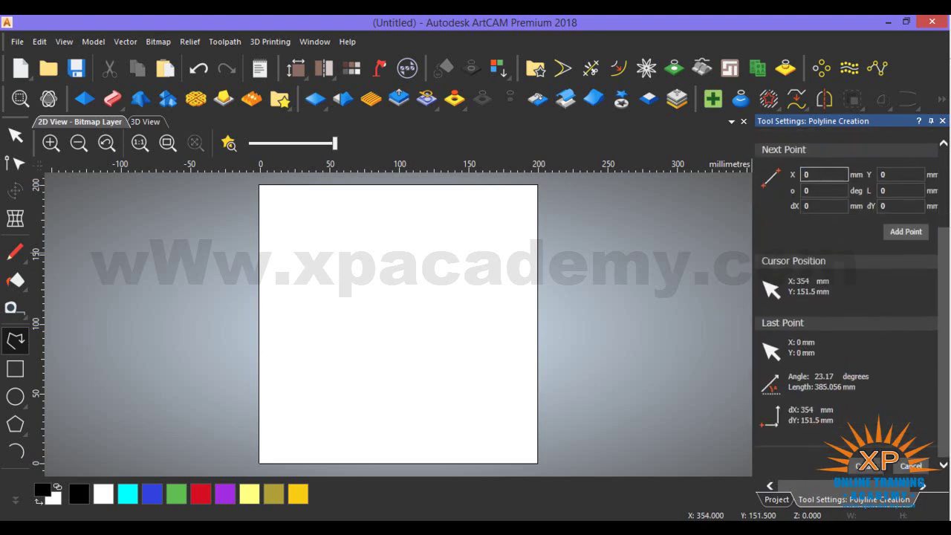
scroll(926, 168, up, 3)
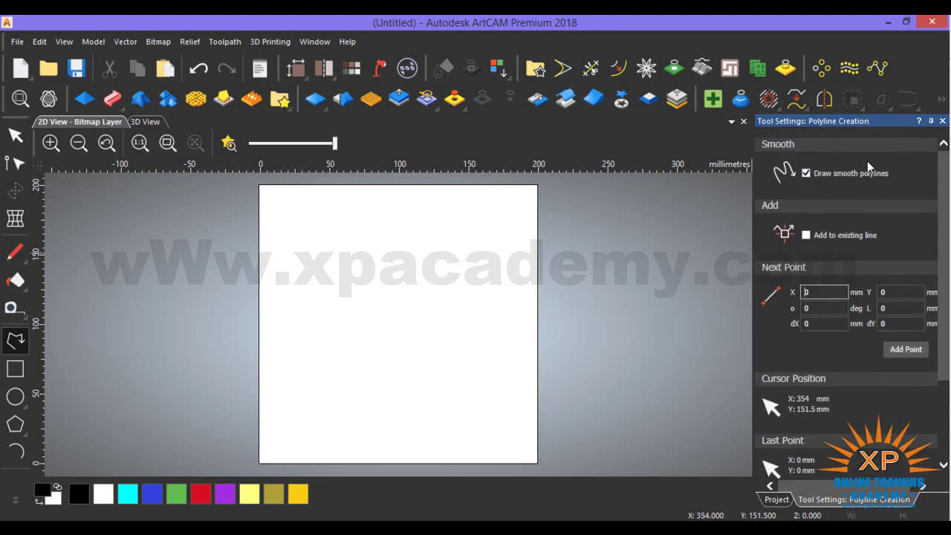
click(807, 173)
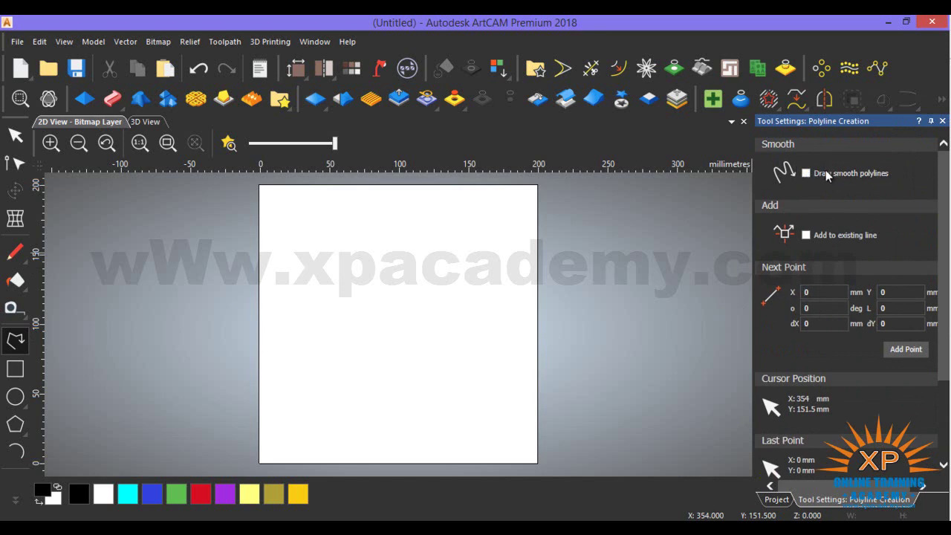
Step: Draw a five-point straight zigzag across the upper page, finishing with Esc
click(298, 260)
click(334, 218)
click(383, 261)
click(405, 215)
click(478, 259)
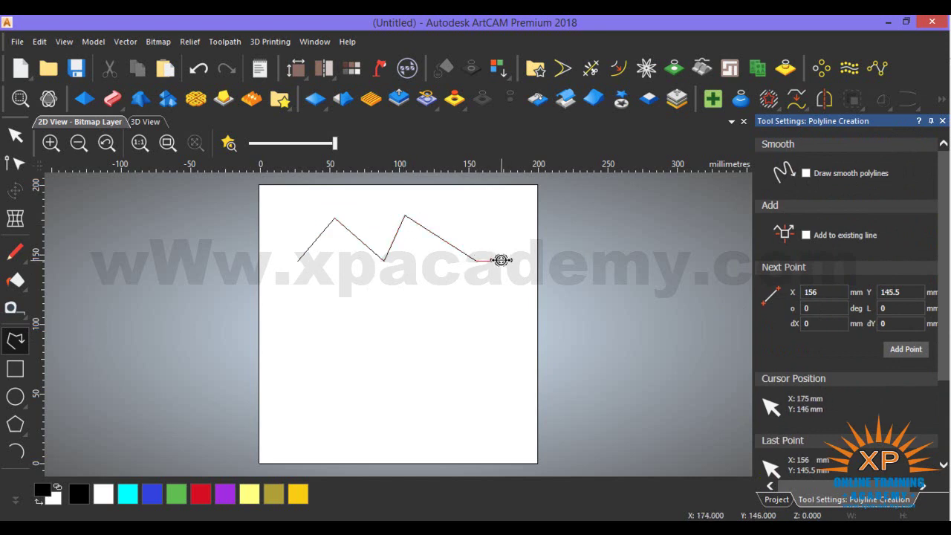
key(Escape)
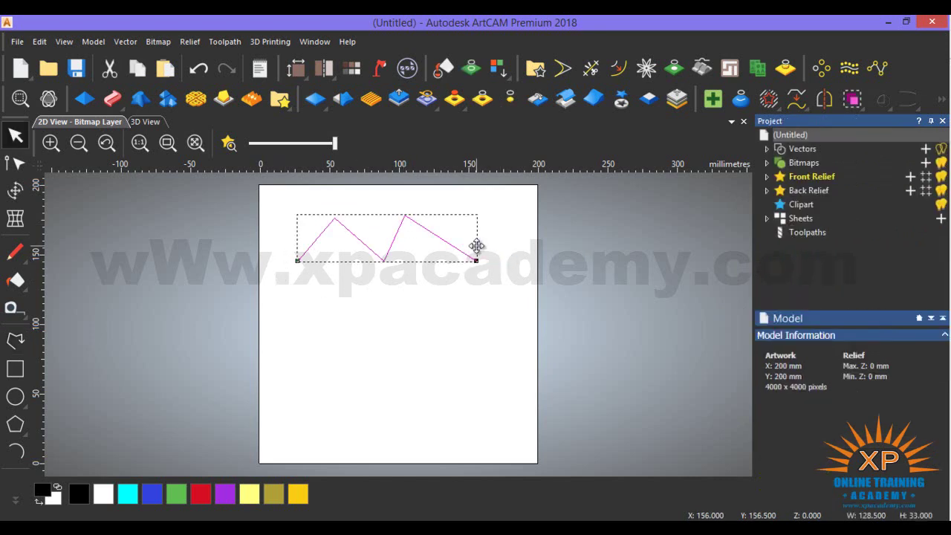
click(21, 340)
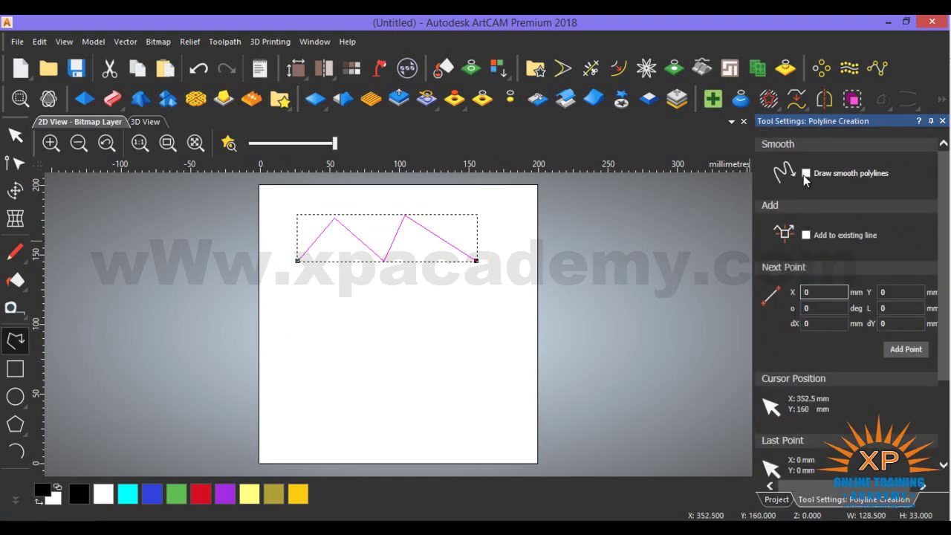
Step: Turn smooth polylines back on and draw a six-point wavy curve
click(805, 174)
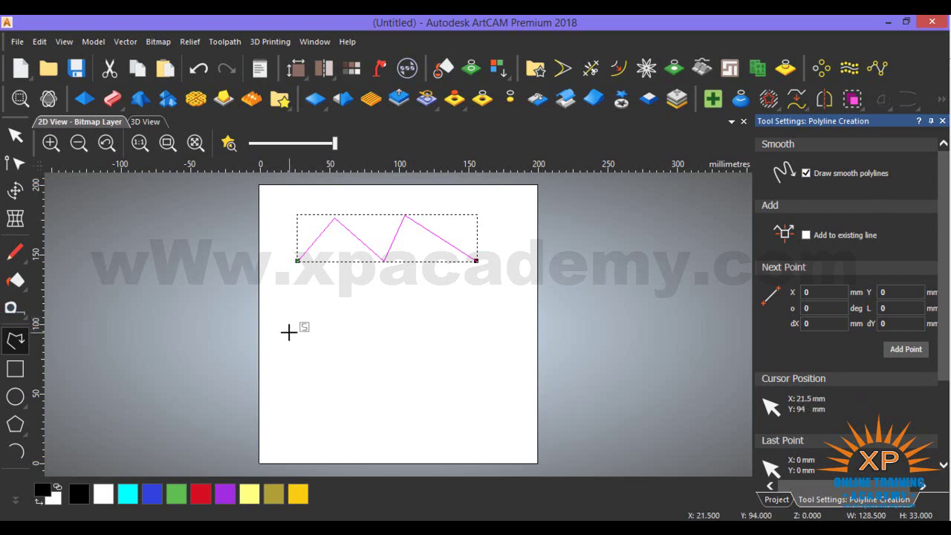
click(302, 308)
click(324, 287)
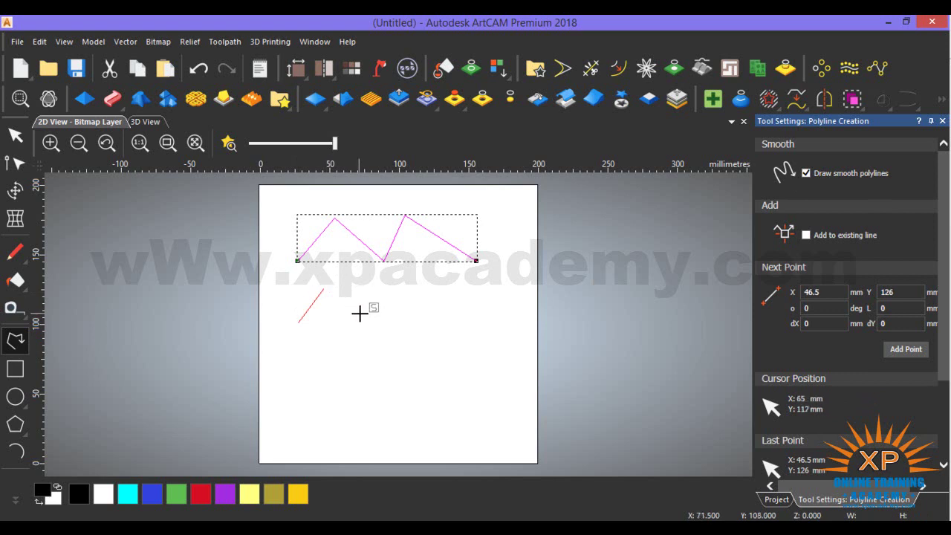
click(366, 318)
click(392, 281)
click(450, 315)
click(485, 289)
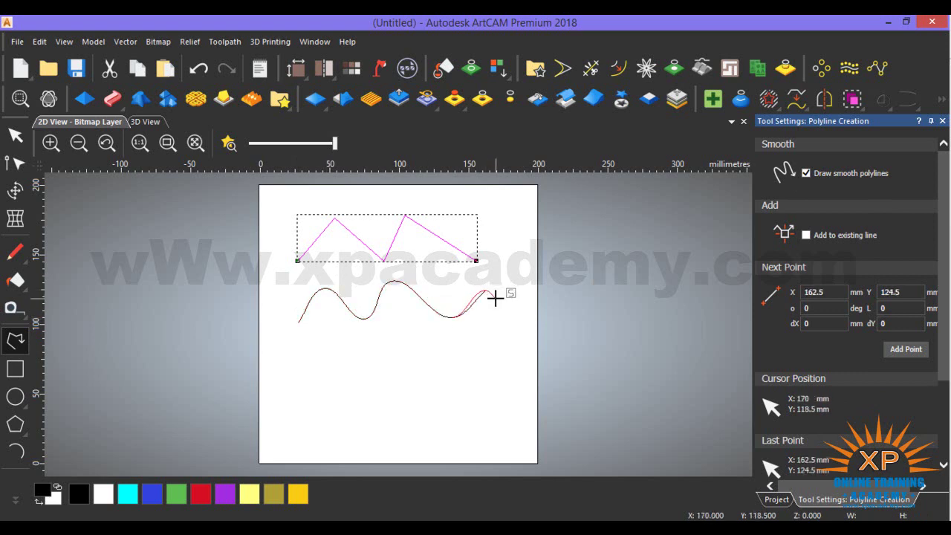
key(Escape)
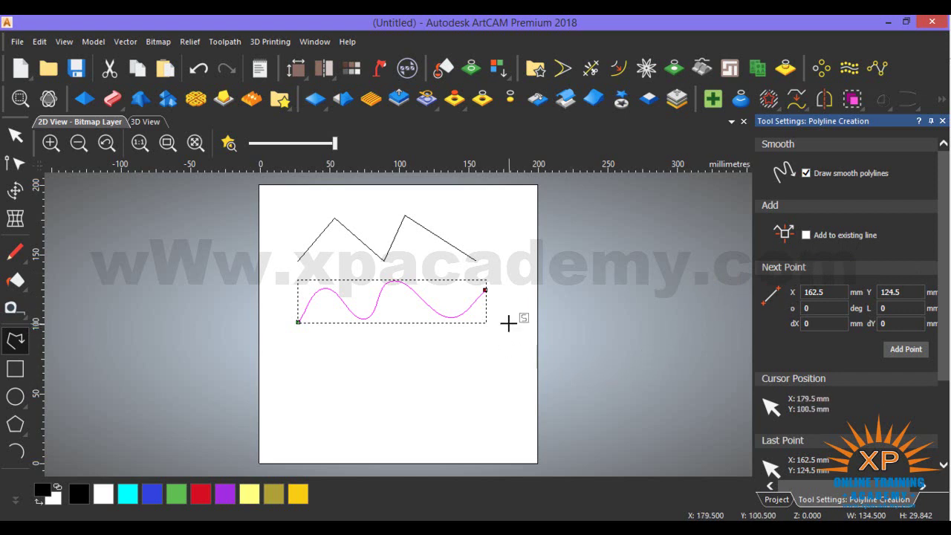
Step: Draw an S-shaped curve continuing down the page from the wavy curve's end
click(484, 289)
click(523, 306)
click(485, 385)
click(508, 416)
click(416, 438)
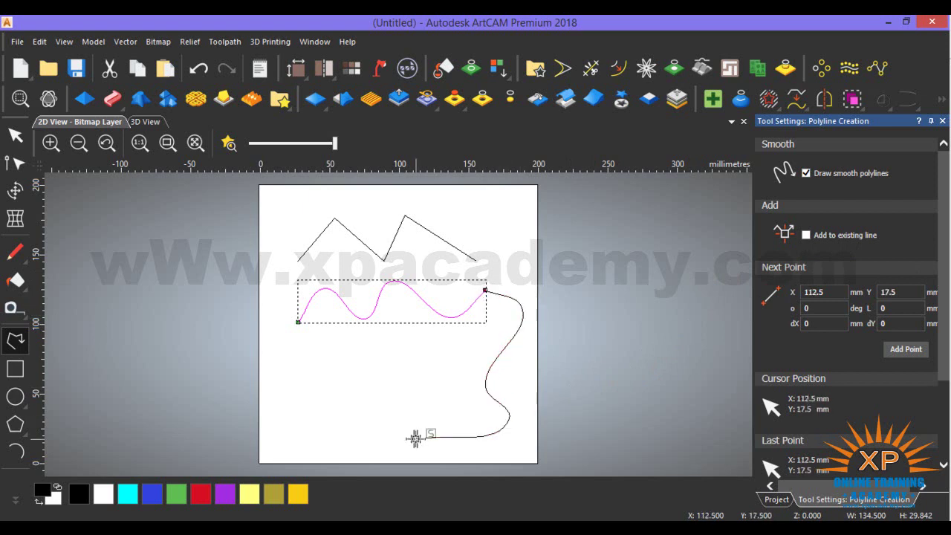
right_click(417, 439)
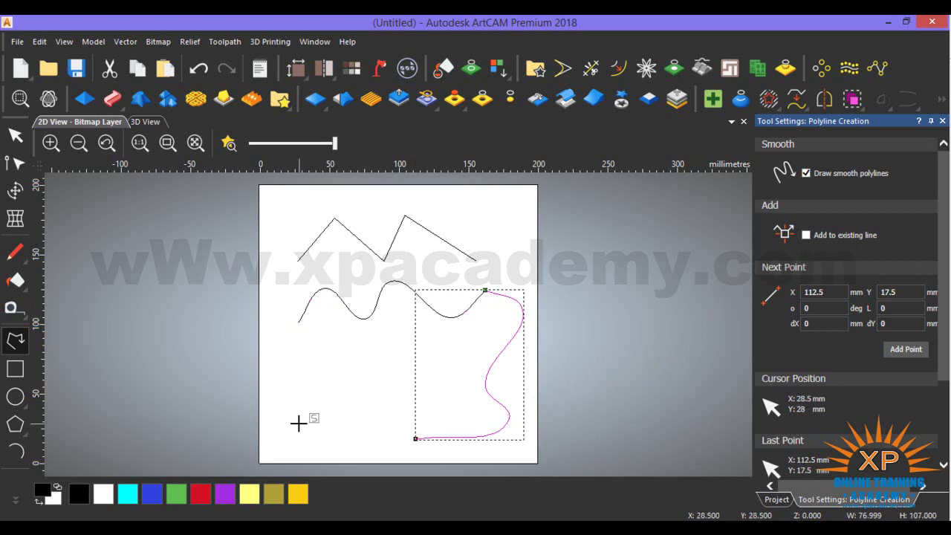
key(Escape)
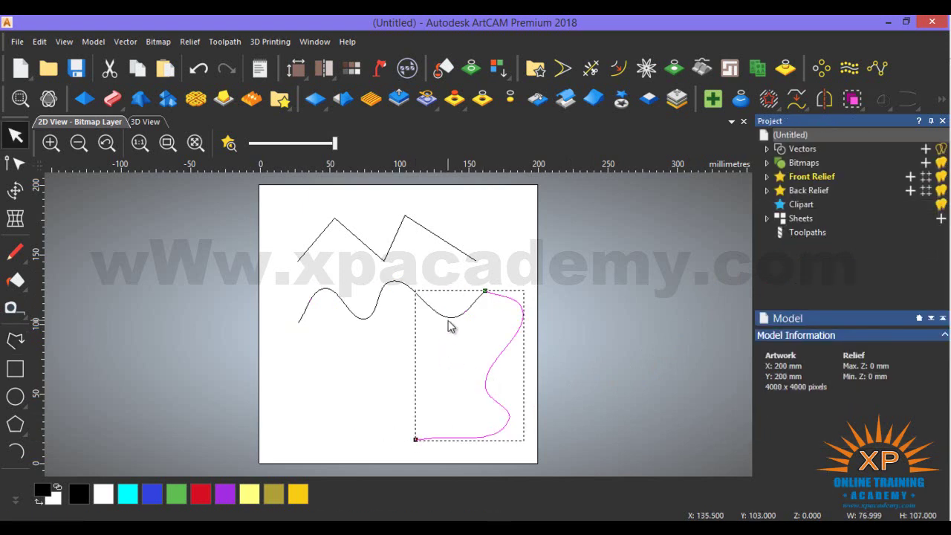
Step: Box-select all three curves and delete them
click(449, 326)
click(451, 321)
click(499, 361)
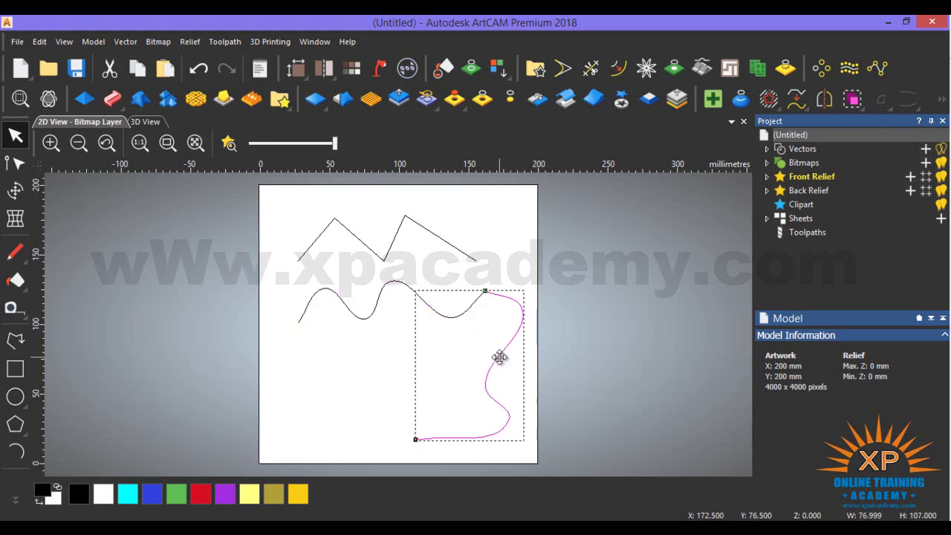
drag(513, 258, 458, 332)
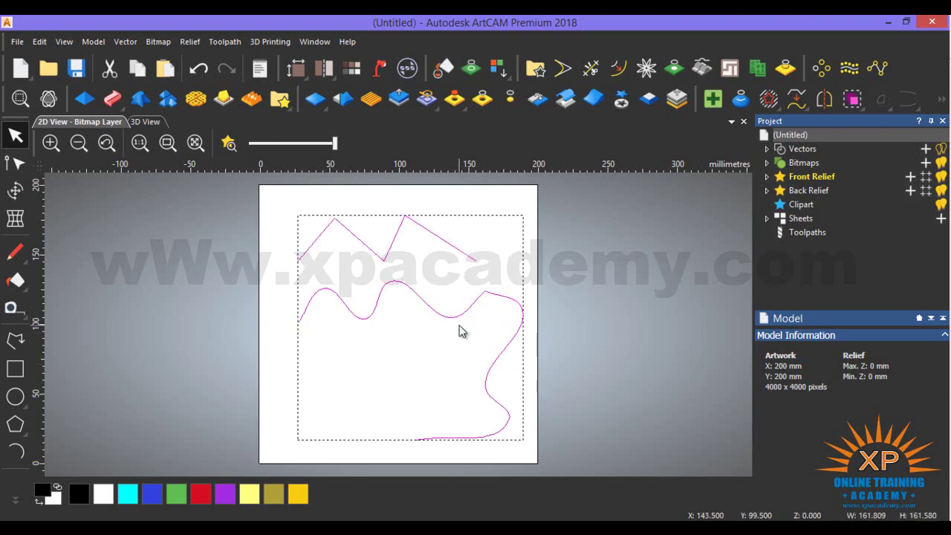
key(Delete)
Step: With smoothing off, draw a four-point straight-cornered polyline
click(15, 340)
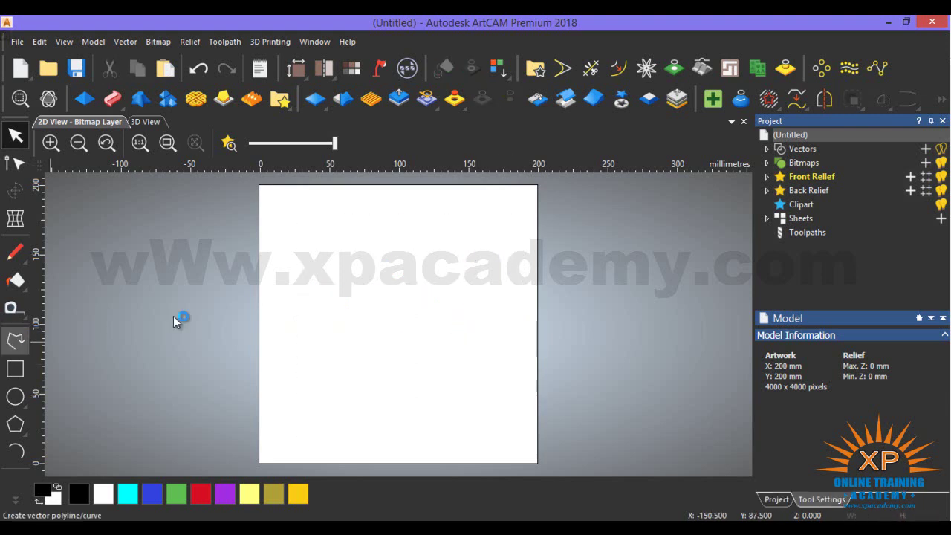
click(805, 174)
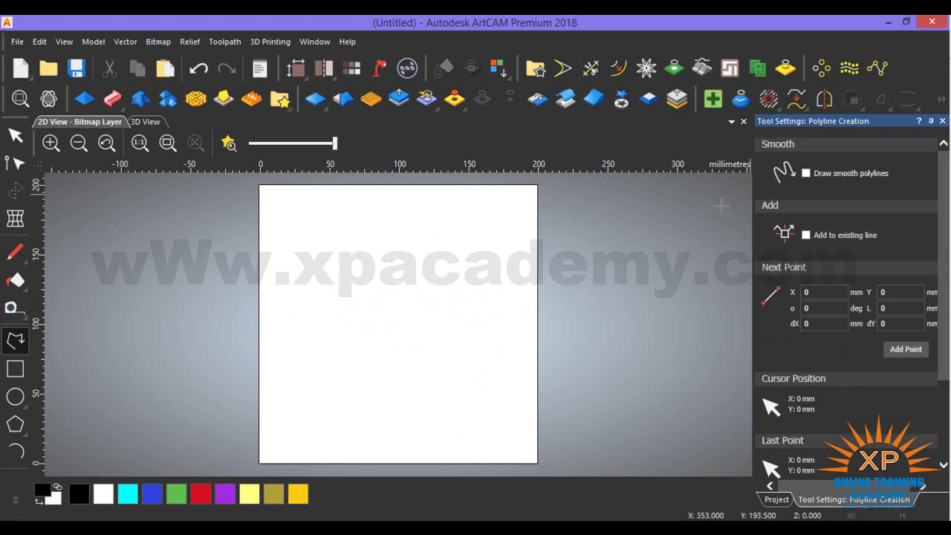
click(285, 269)
click(313, 220)
click(437, 236)
click(408, 357)
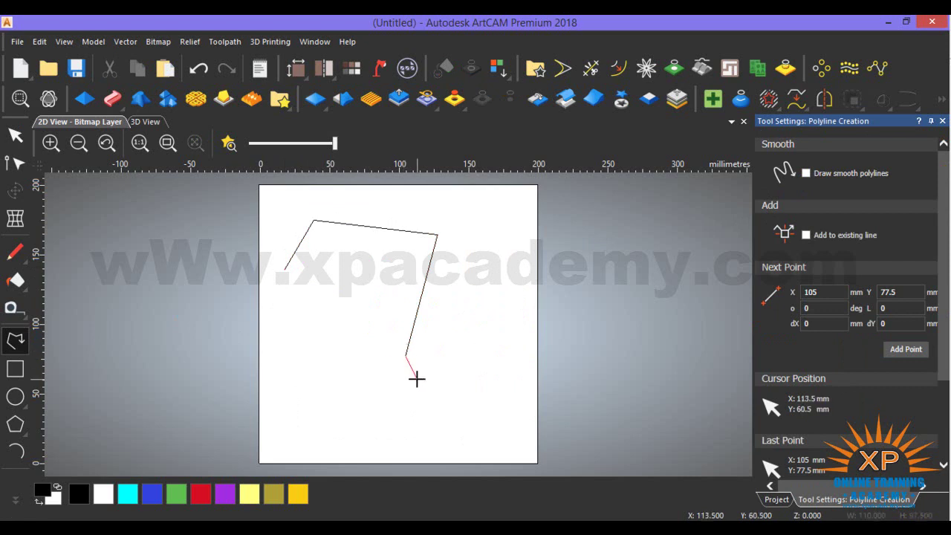
right_click(416, 379)
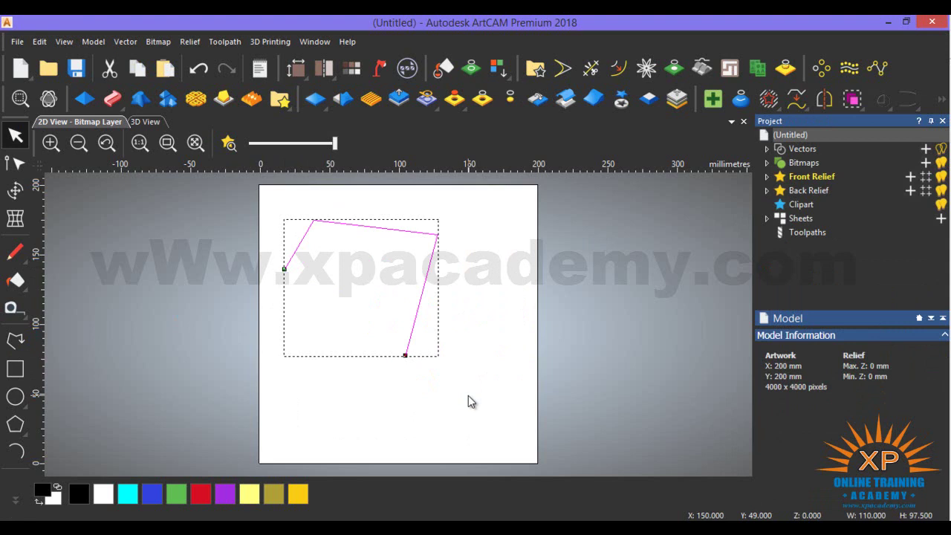
Step: Enable Add to existing line and extend the polyline with four more segments
click(15, 339)
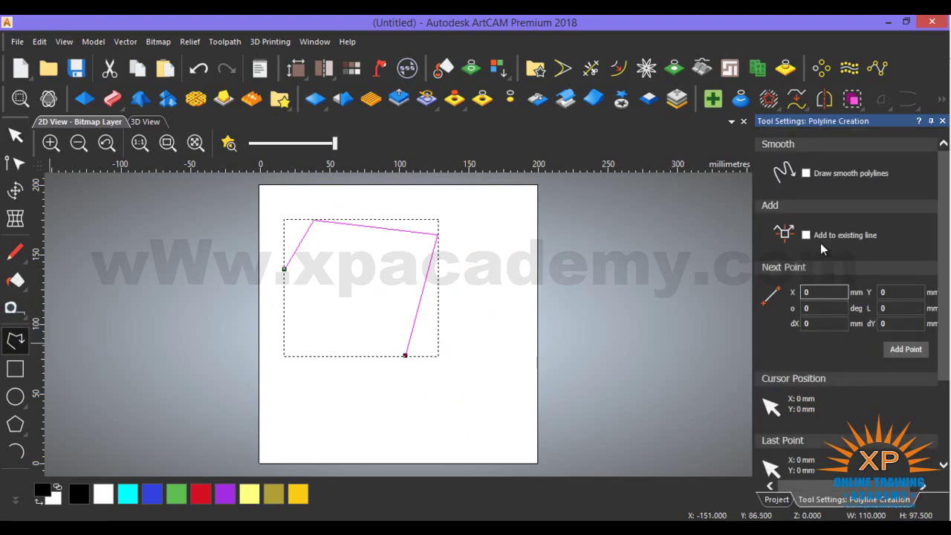
click(807, 235)
click(405, 353)
click(445, 398)
click(356, 426)
click(355, 347)
click(291, 373)
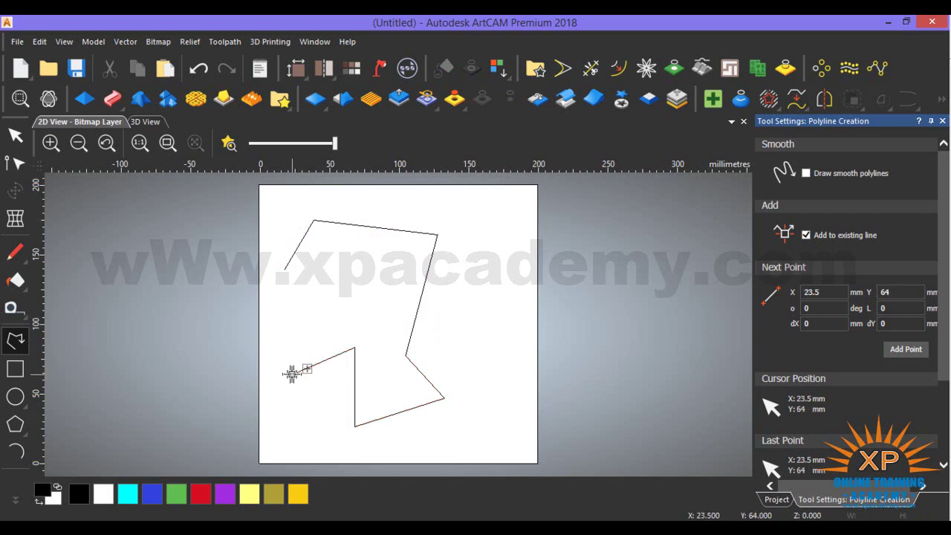
right_click(292, 373)
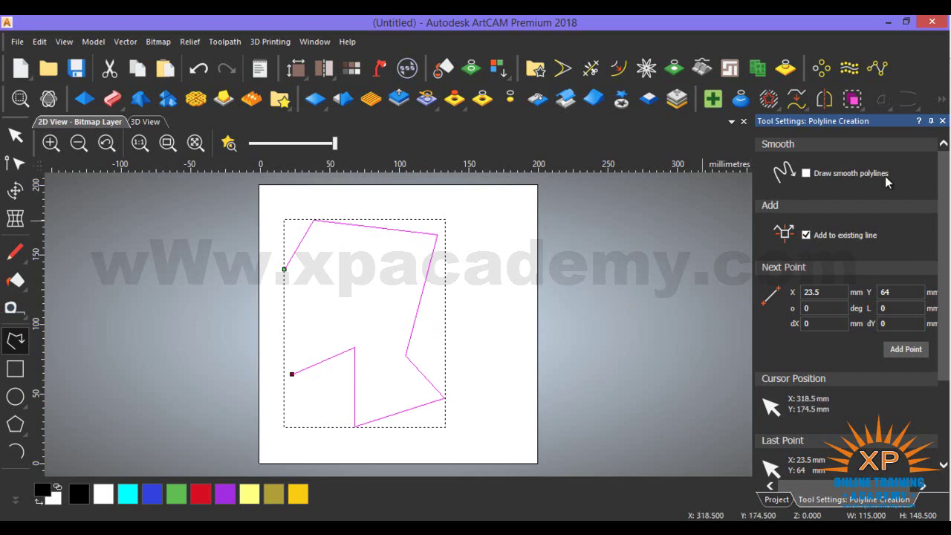
Step: Draw a small four-point zigzag on the right, then box-select both shapes and delete them
click(471, 270)
click(492, 239)
click(492, 271)
click(509, 264)
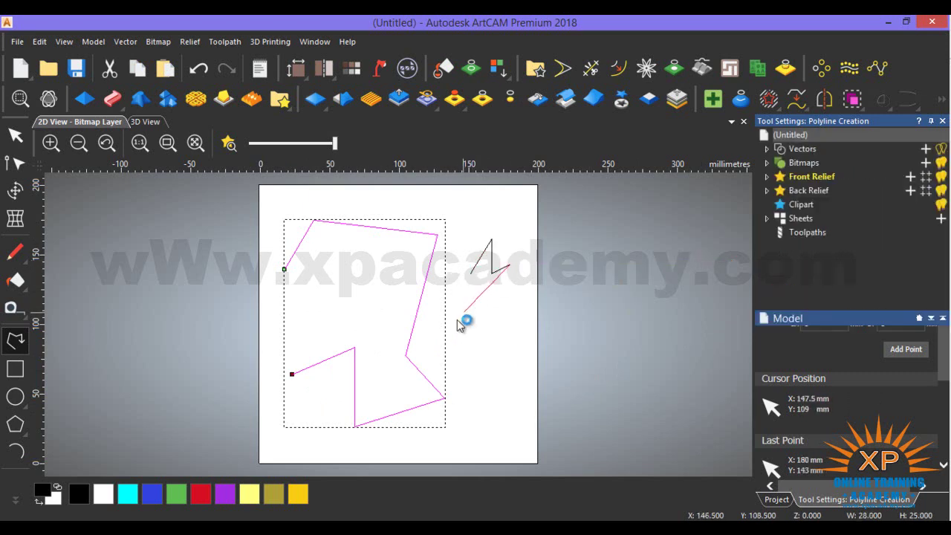
drag(499, 220, 348, 374)
key(Delete)
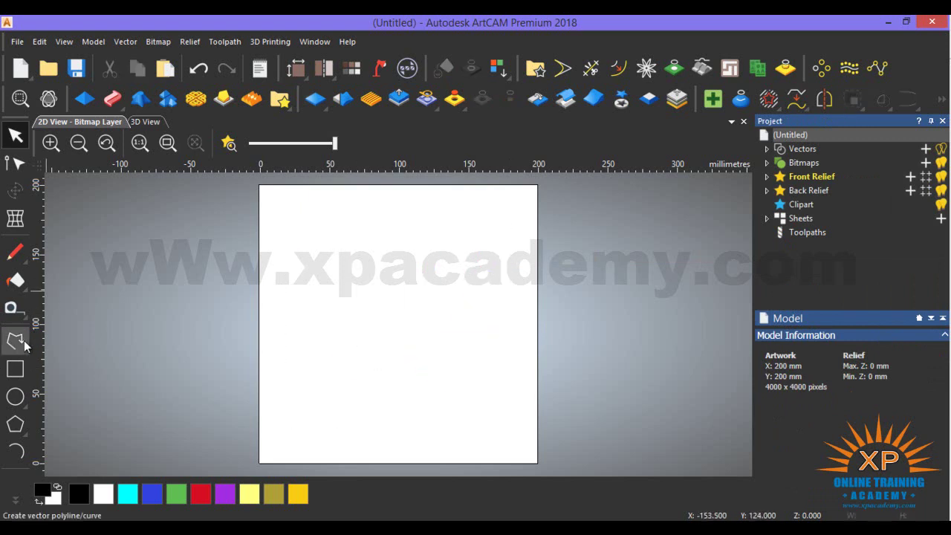
Step: Activate the Polyline tool and move to the Next Point Y field for coordinate entry
click(15, 341)
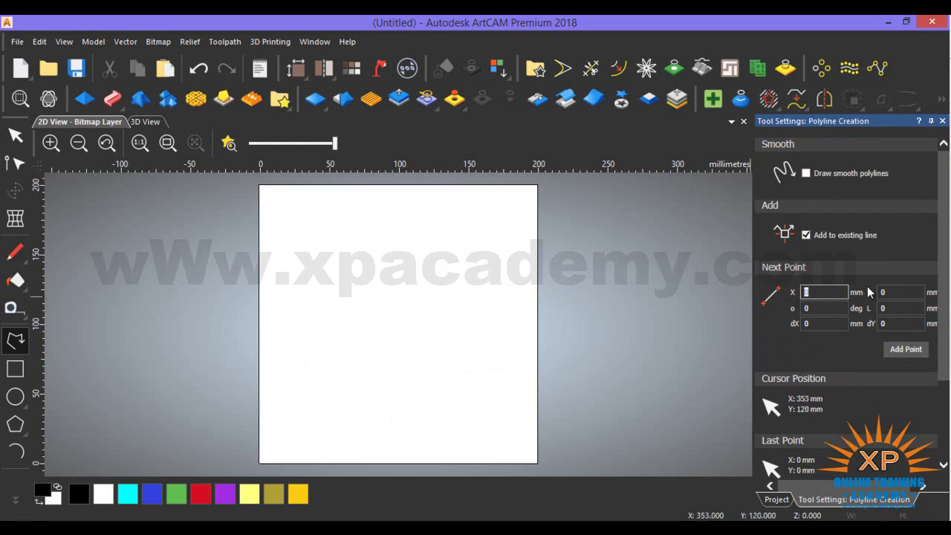
key(Tab)
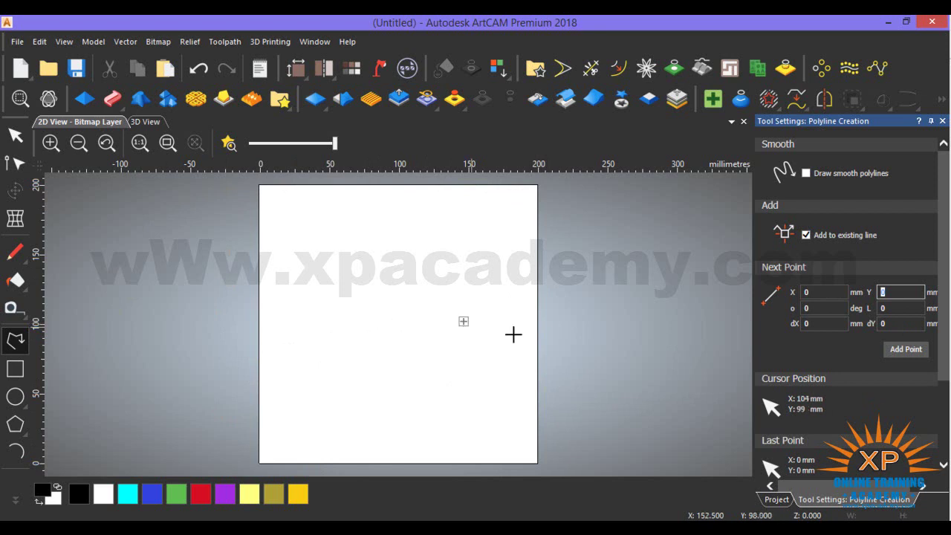
Step: Place the polyline's start point at X 100, Y 100
click(814, 293)
text(100)
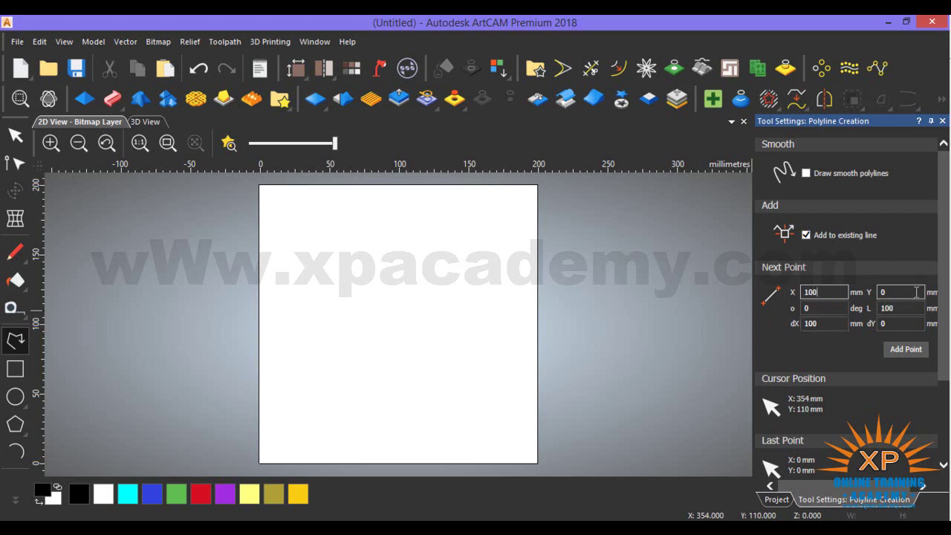
click(919, 293)
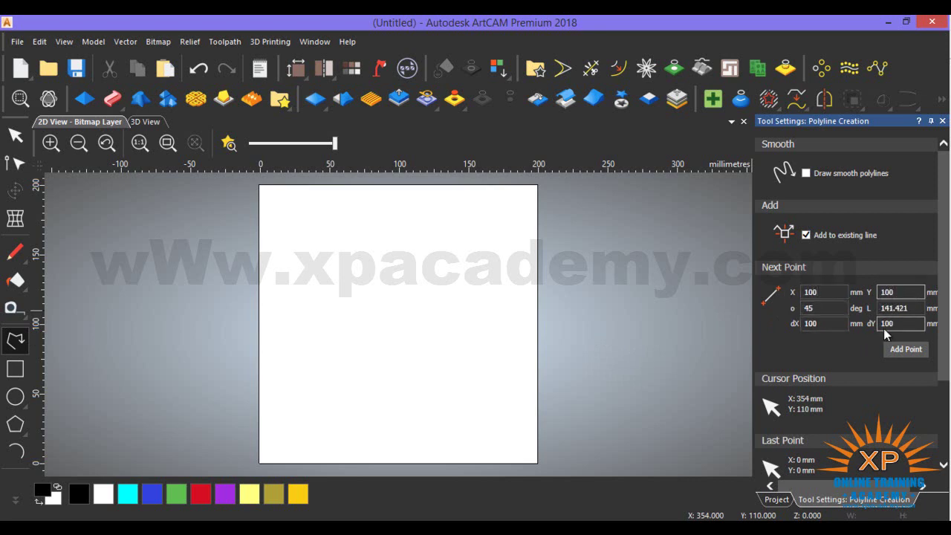
click(902, 352)
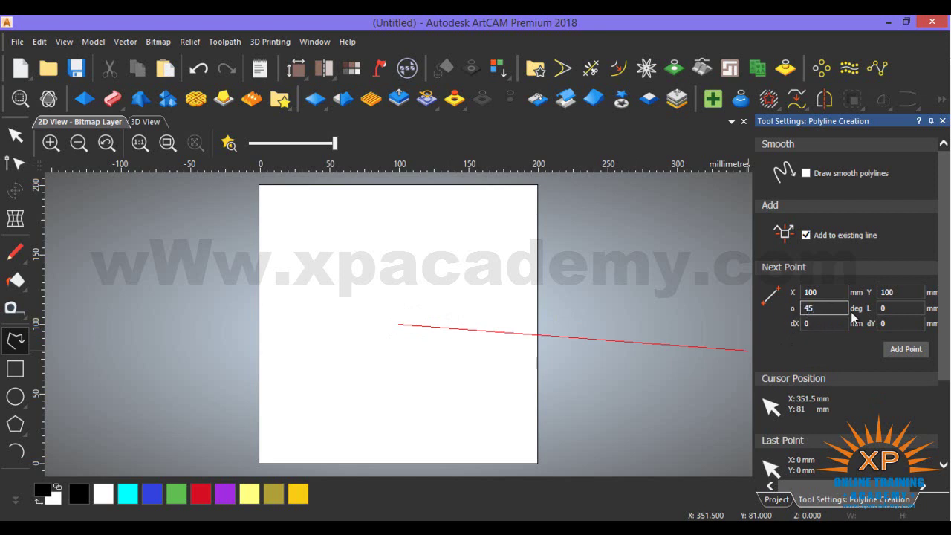
Step: Add a 50 mm segment at 45° and finish the line with Esc
key(Tab)
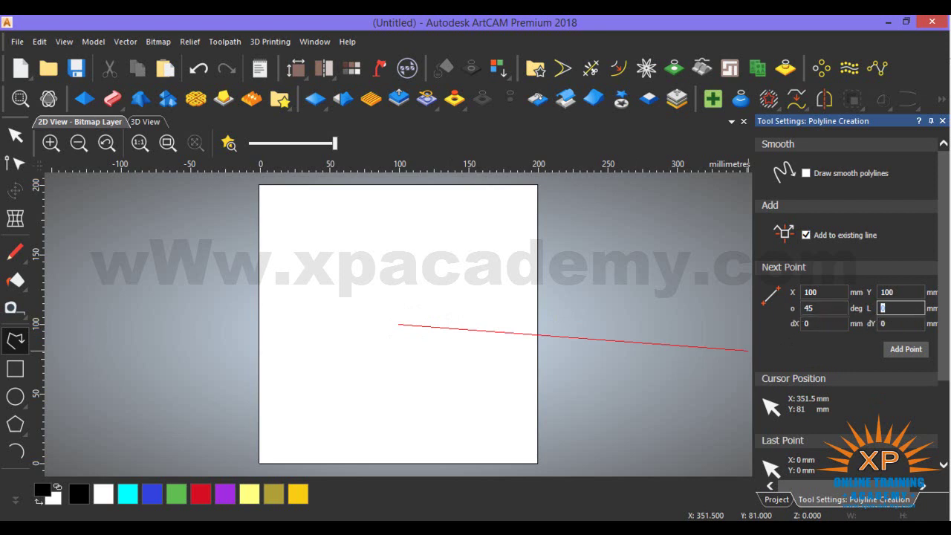
text(5)
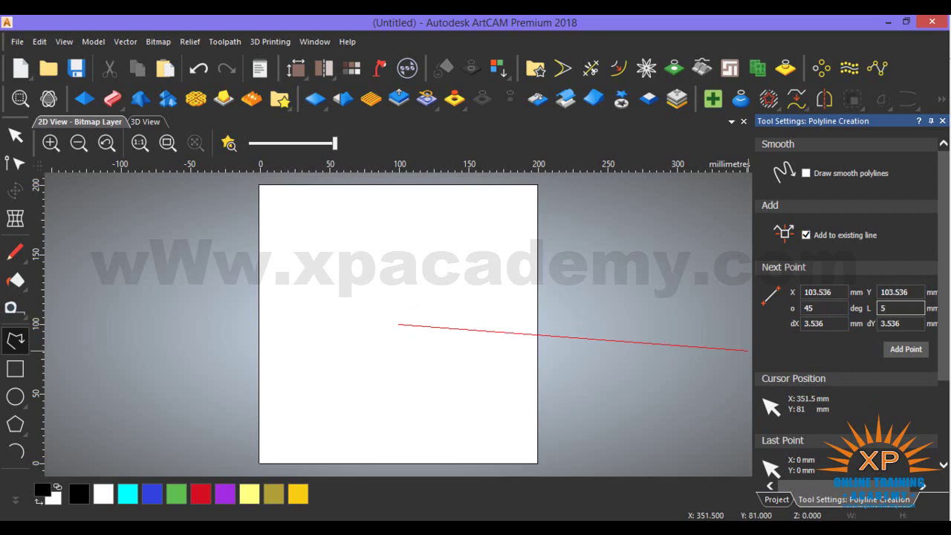
click(901, 354)
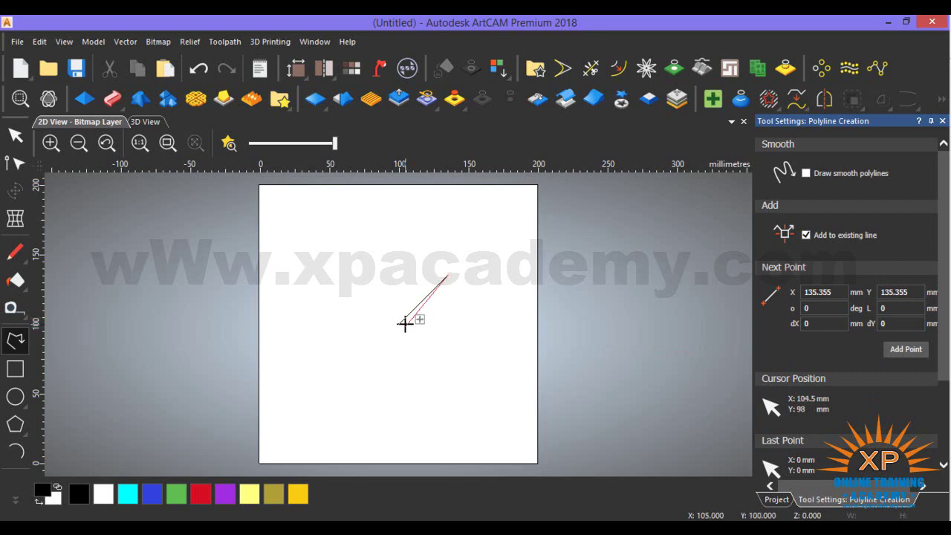
click(450, 275)
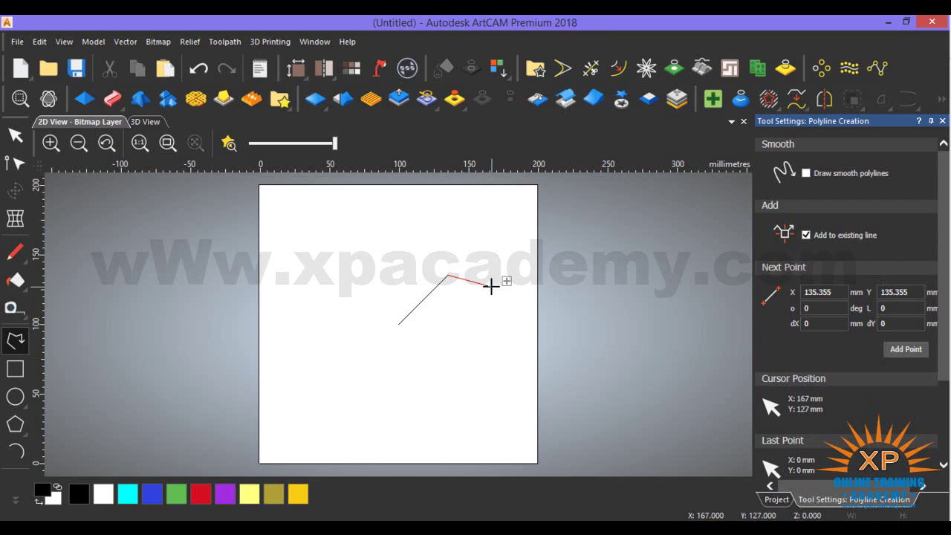
key(Escape)
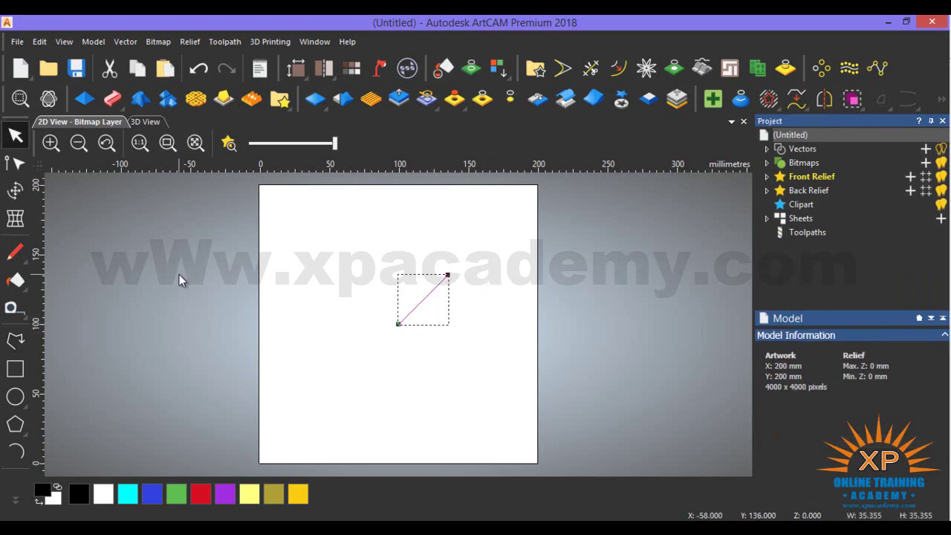
Step: Measure the diagonal line end to end as 50 mm at 45°, then delete it
click(14, 316)
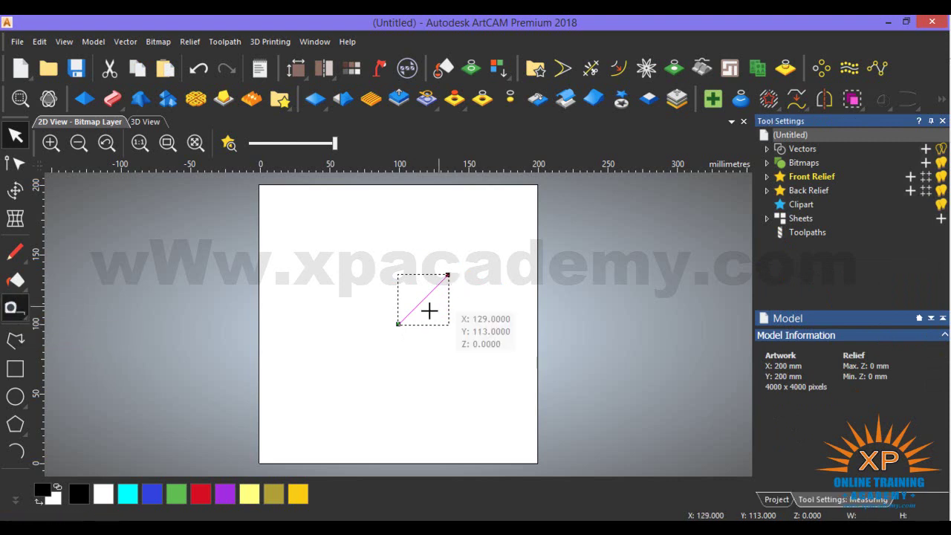
drag(396, 325, 450, 276)
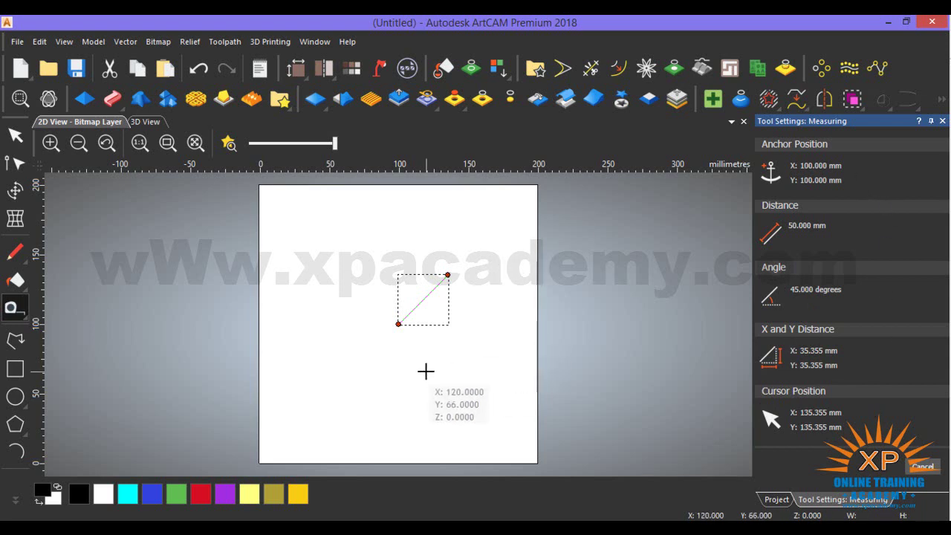
key(Escape)
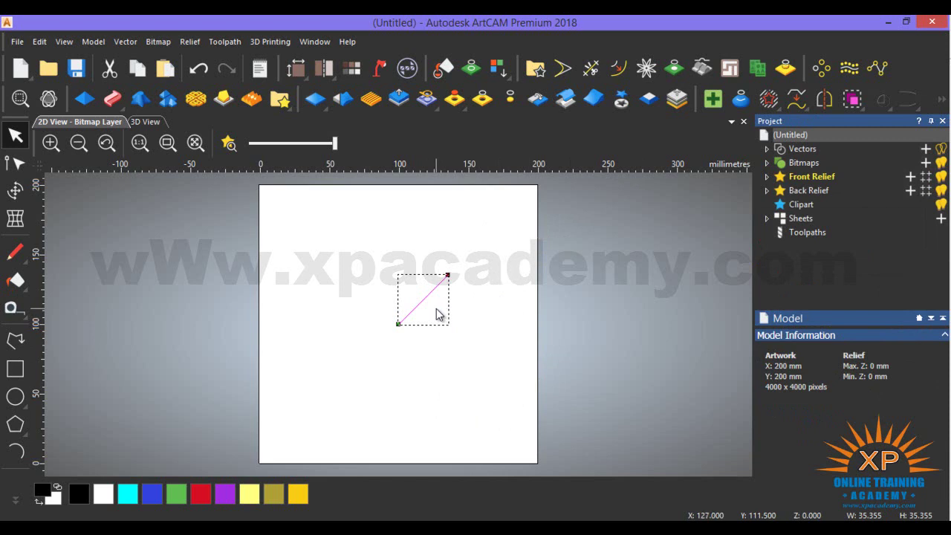
key(Delete)
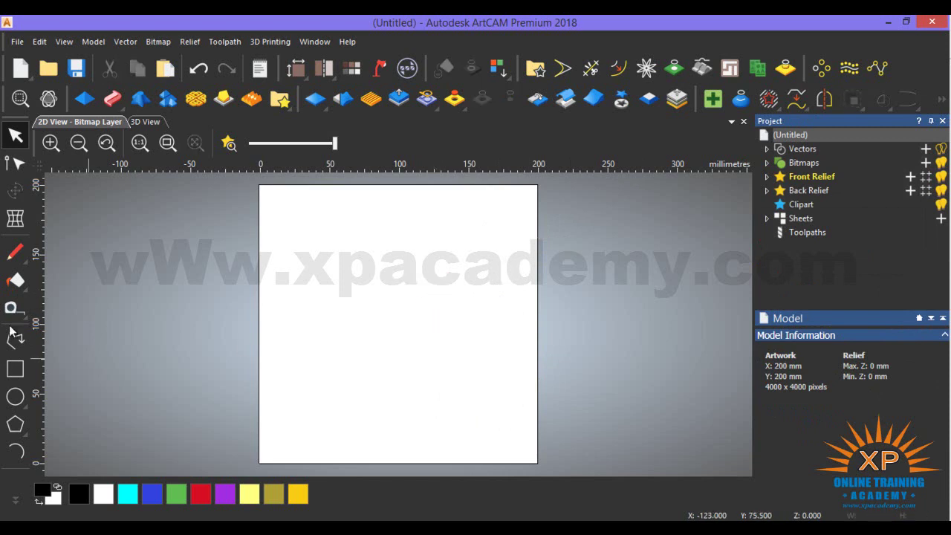
Step: Start a polyline at 89.5, 84.5 mm and add the 50 mm bottom side (dX 50)
click(17, 342)
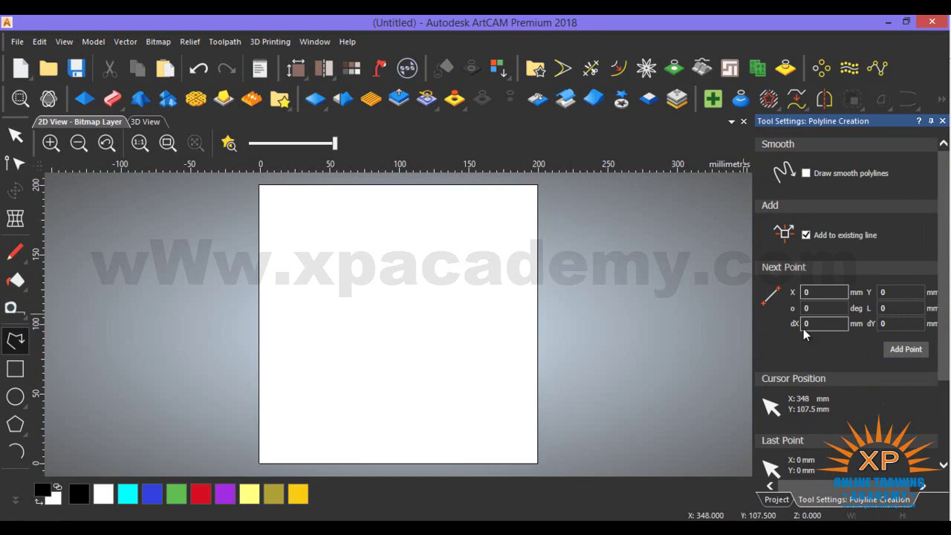
click(806, 324)
click(875, 325)
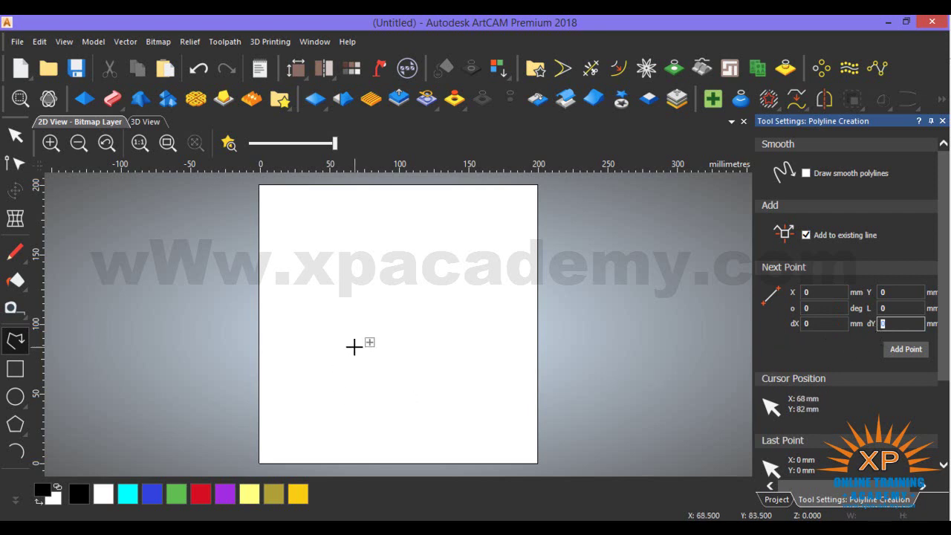
click(384, 345)
click(803, 325)
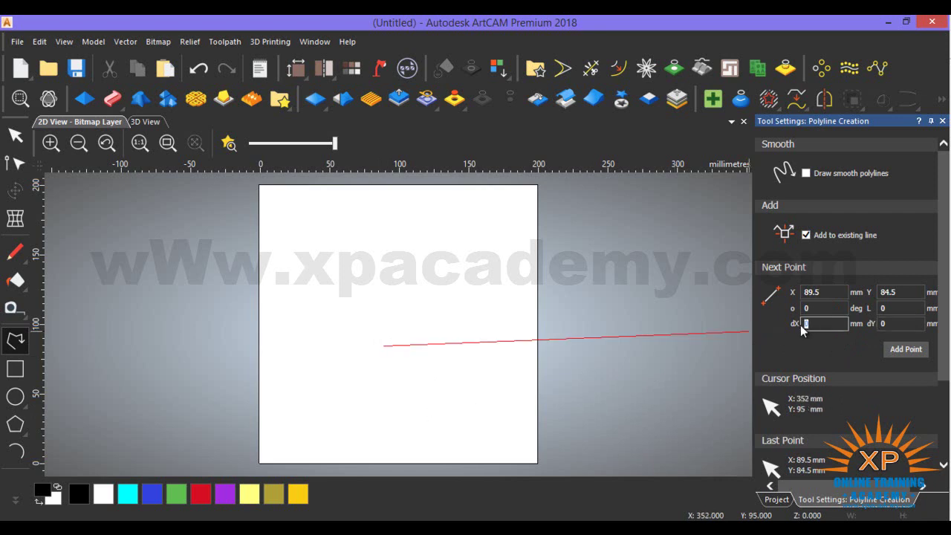
text(50)
key(Return)
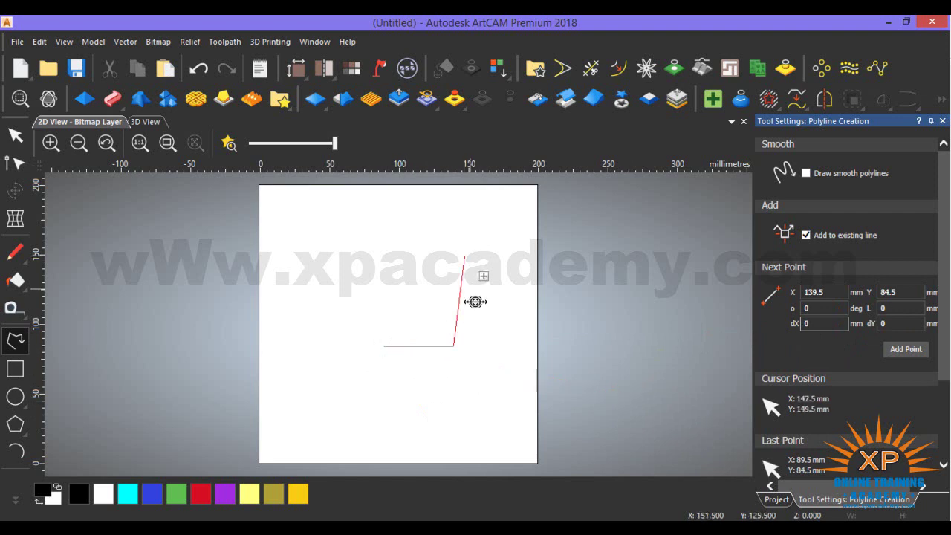
Step: Add sides dY 50, dX -50 and dY -50 to close the 50 mm square
click(884, 324)
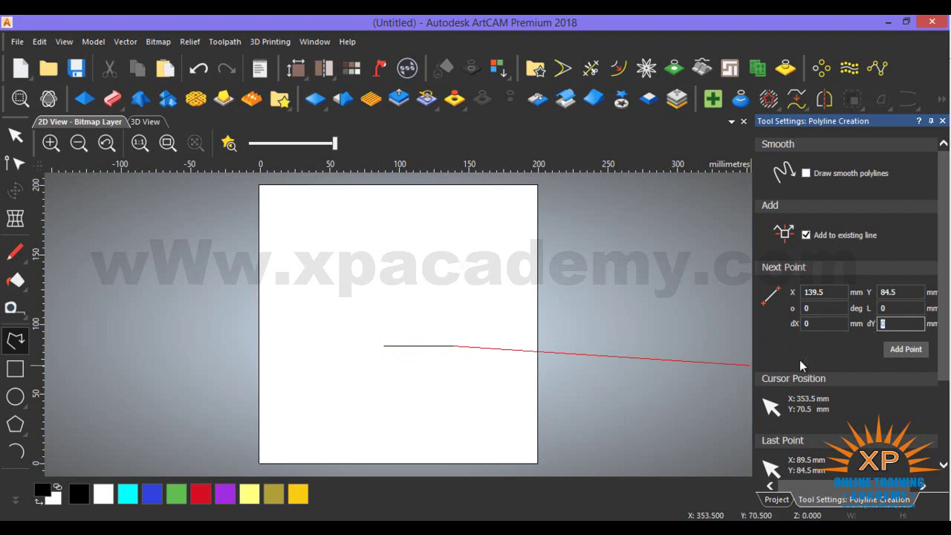
text(50)
key(Return)
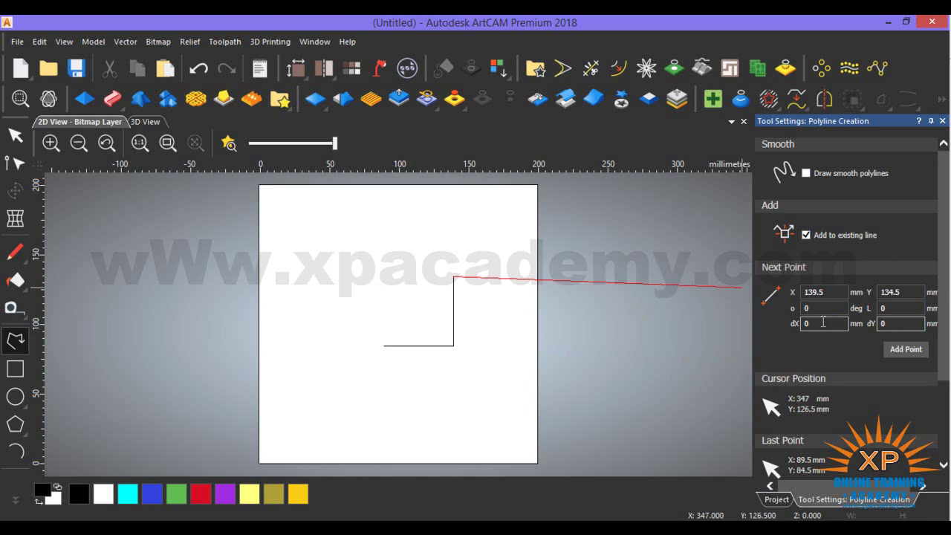
double_click(824, 323)
text(50)
key(Return)
click(908, 325)
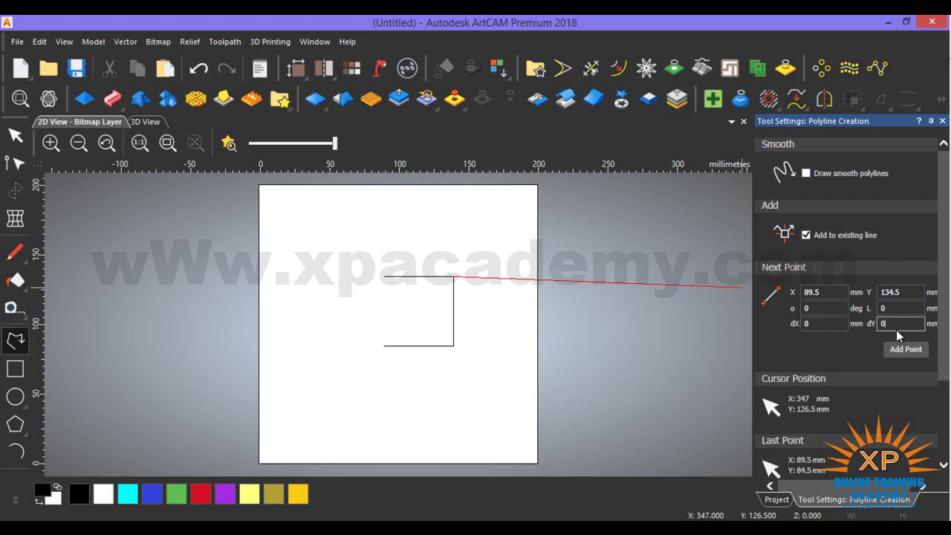
text(-50)
key(Return)
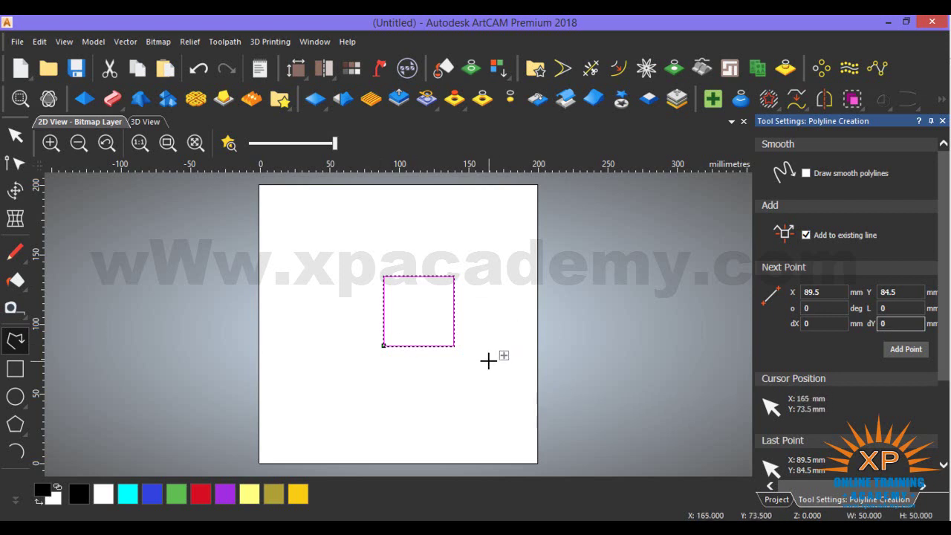
Step: Stop drawing, then select the square and delete it
key(Escape)
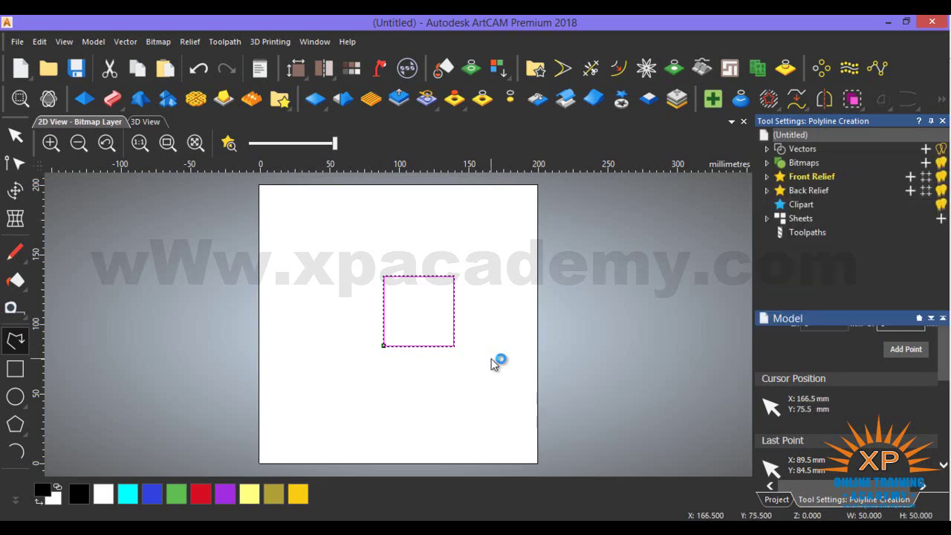
click(477, 364)
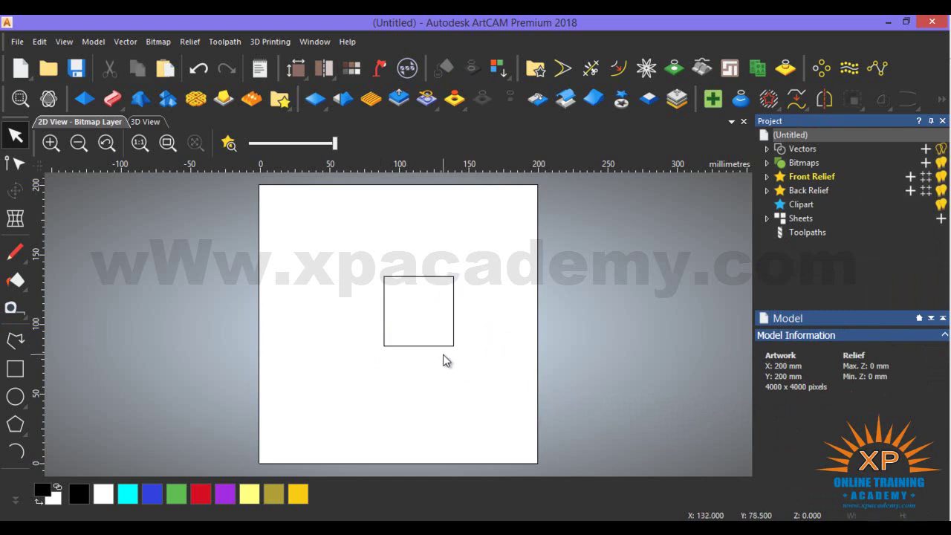
click(434, 346)
key(Delete)
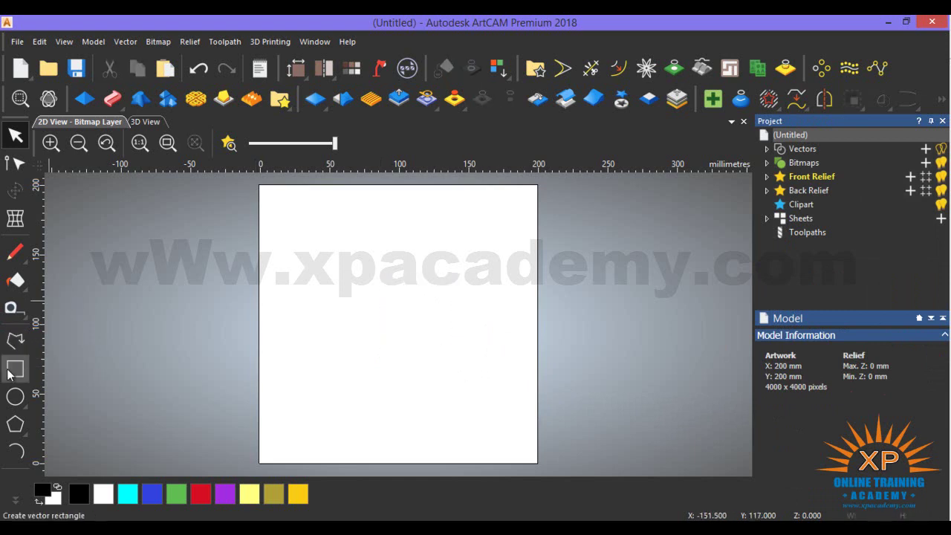
Step: Draw an open polyline from X 0, Y 100 mm through three freely placed corners
click(16, 341)
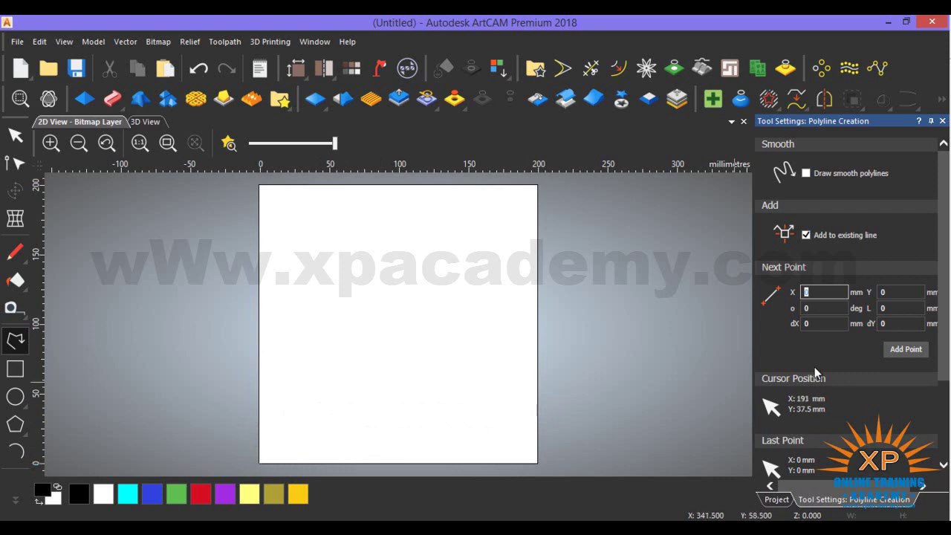
key(Tab)
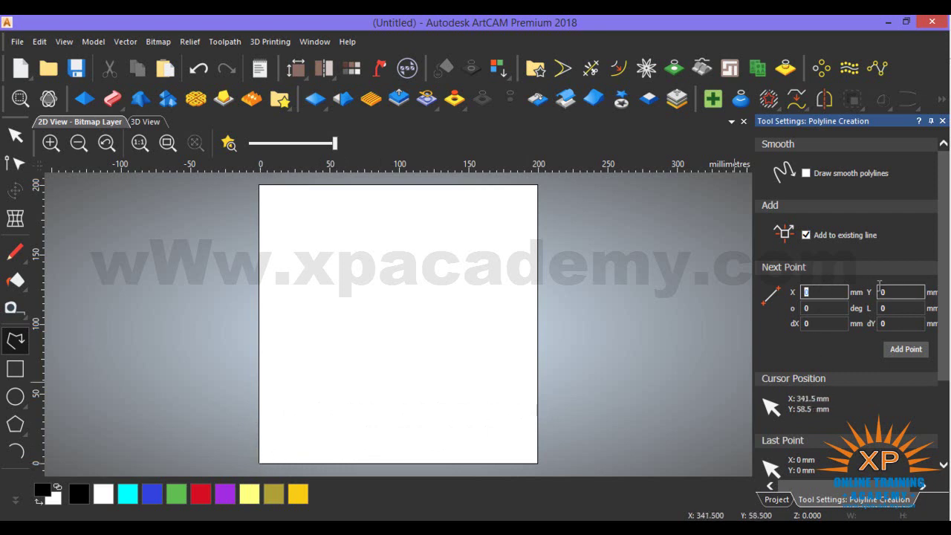
text(100)
click(905, 351)
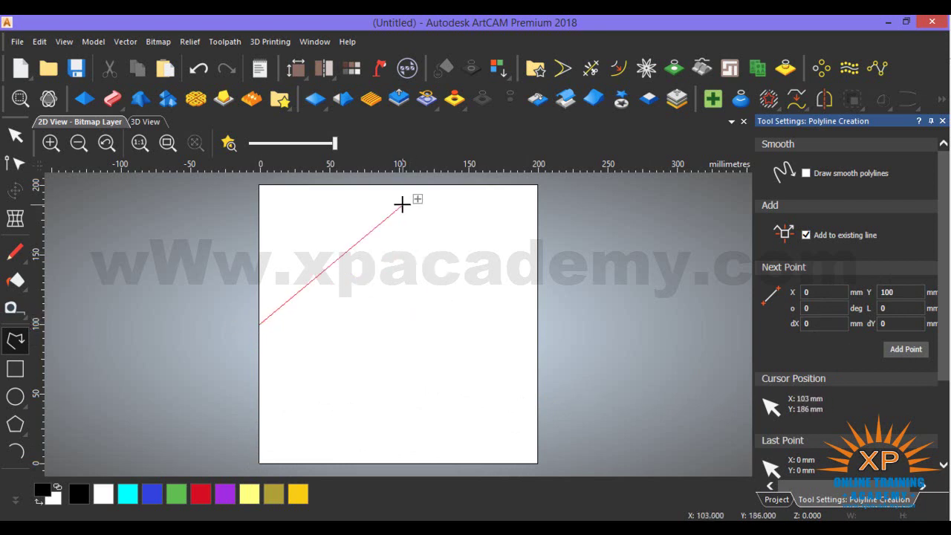
click(414, 270)
click(461, 312)
click(409, 376)
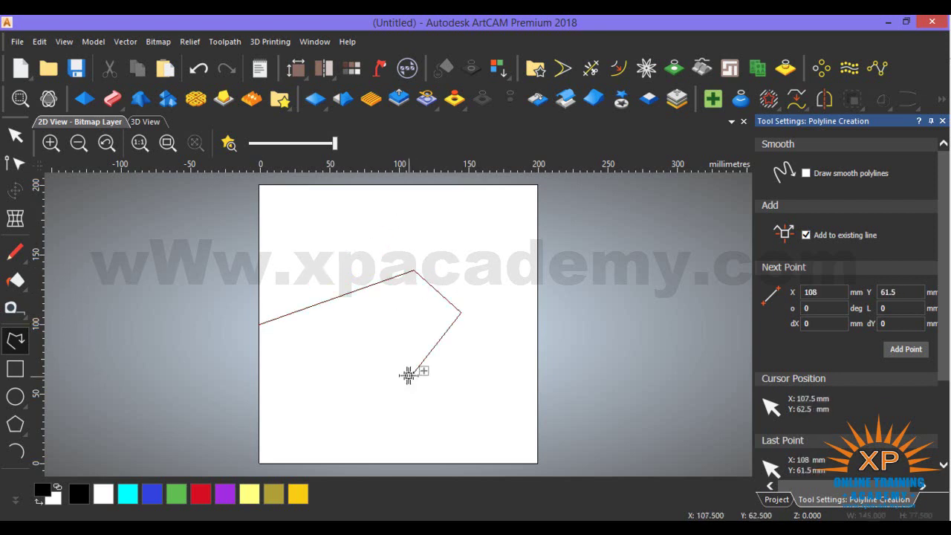
key(Escape)
key(Escape)
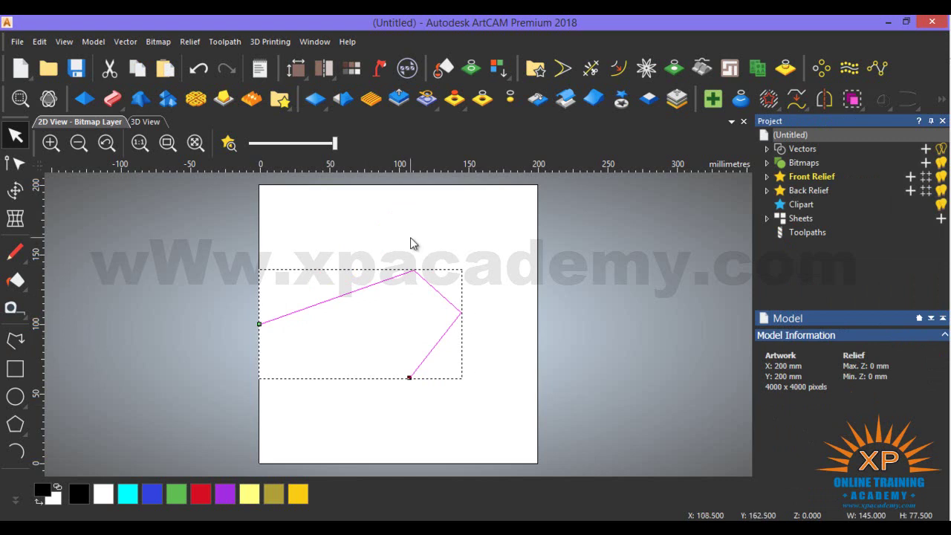
Step: Drag the angled polyline slightly up and right, cancelling the started new polyline
drag(444, 269, 468, 245)
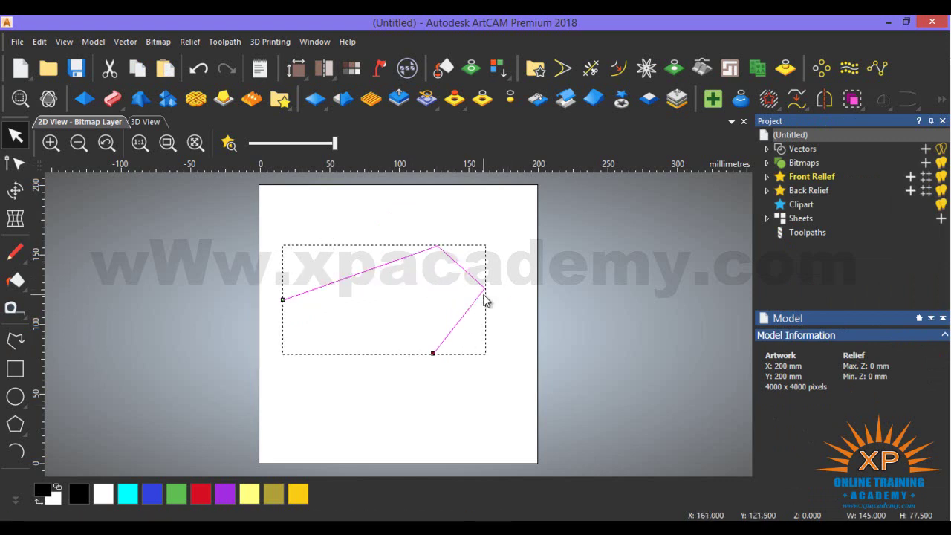
click(15, 340)
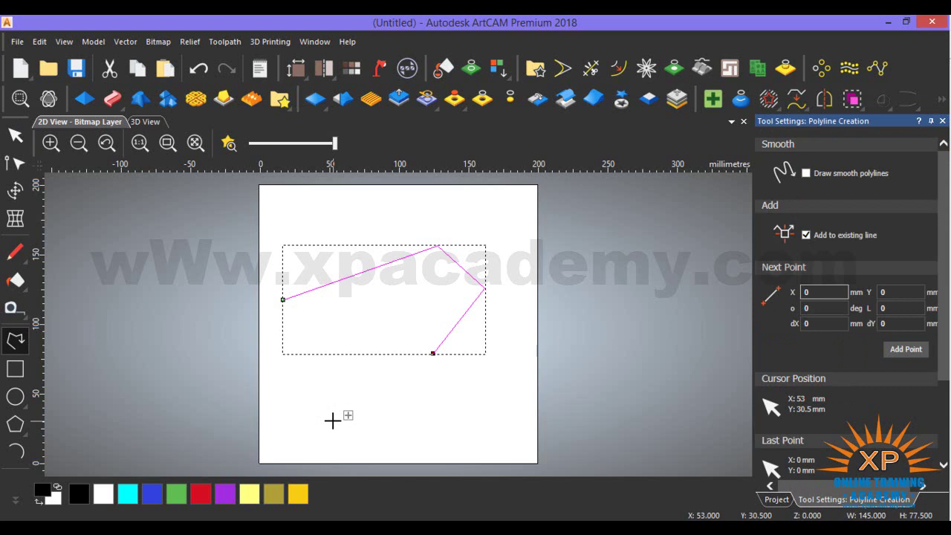
key(Escape)
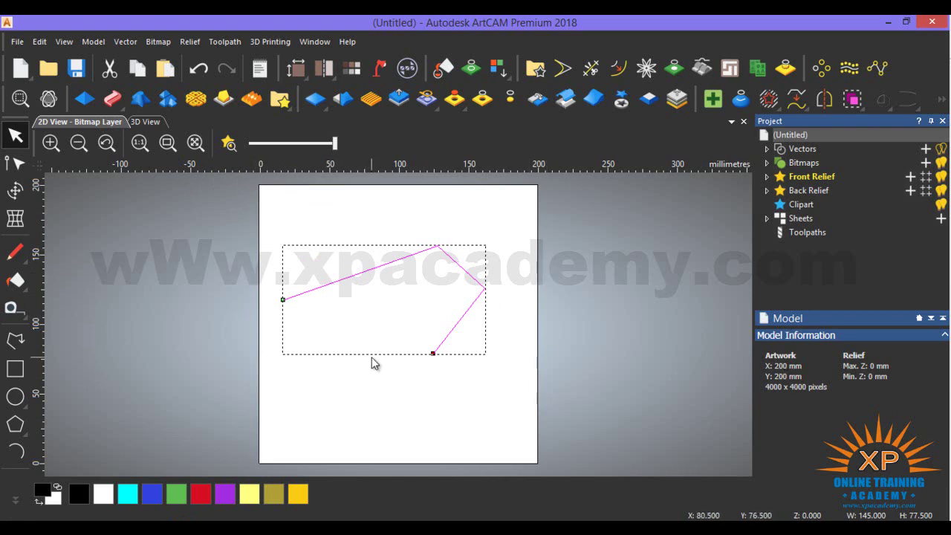
Step: Minimize the ArtCAM window to show the Windows desktop
click(888, 22)
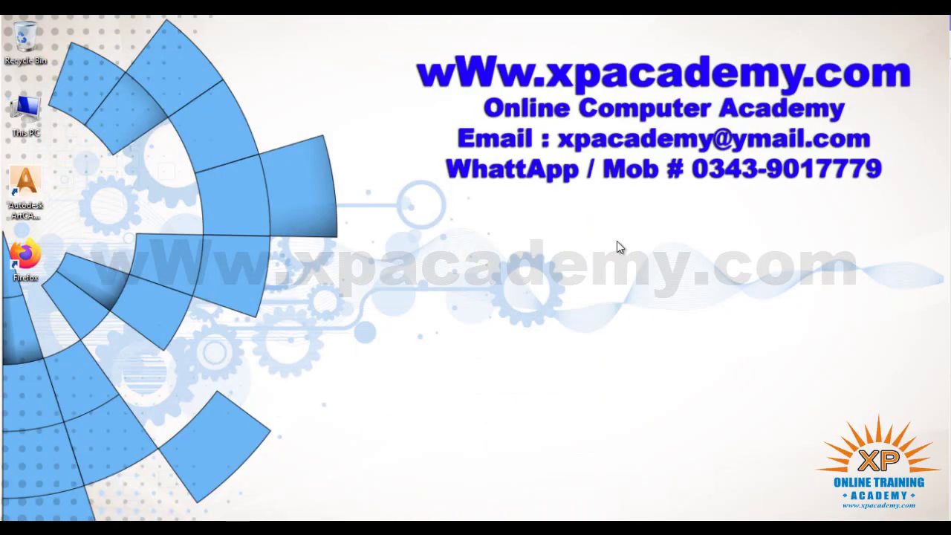